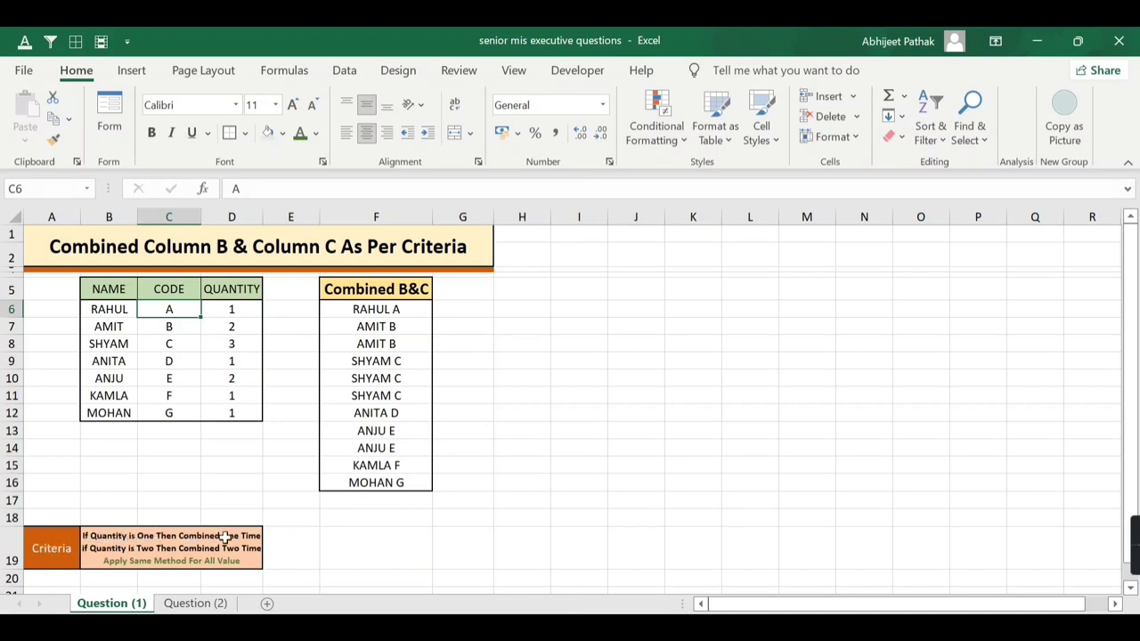
# - Examine how each row's name, code and quantity relate to the Combined B&C entries, following the criteria note
pyautogui.click(247, 307)
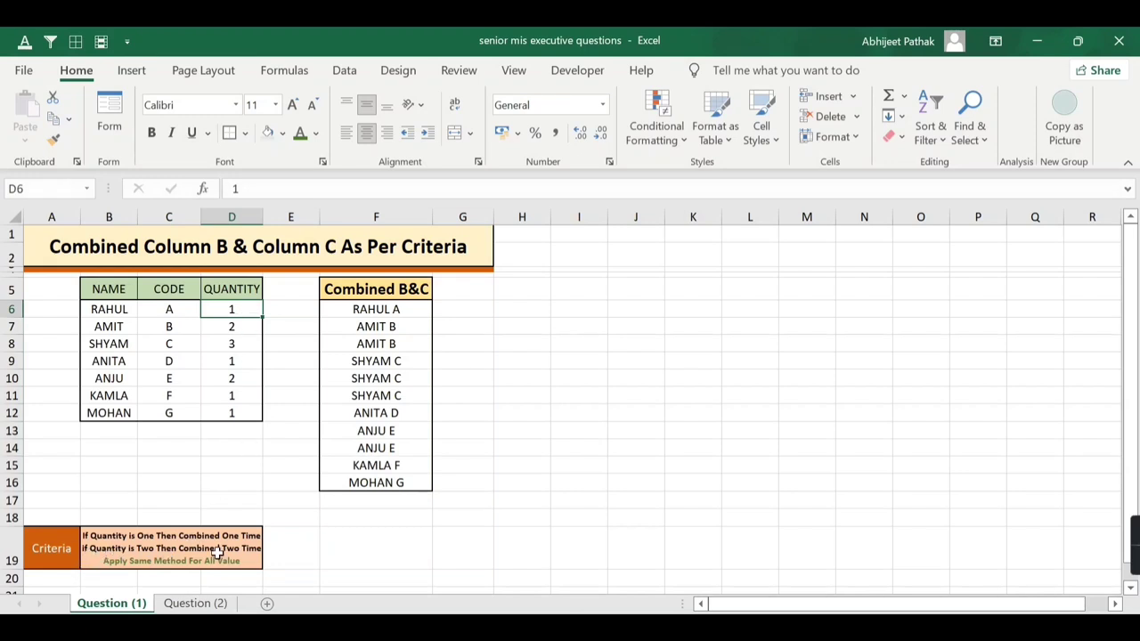
pyautogui.click(242, 326)
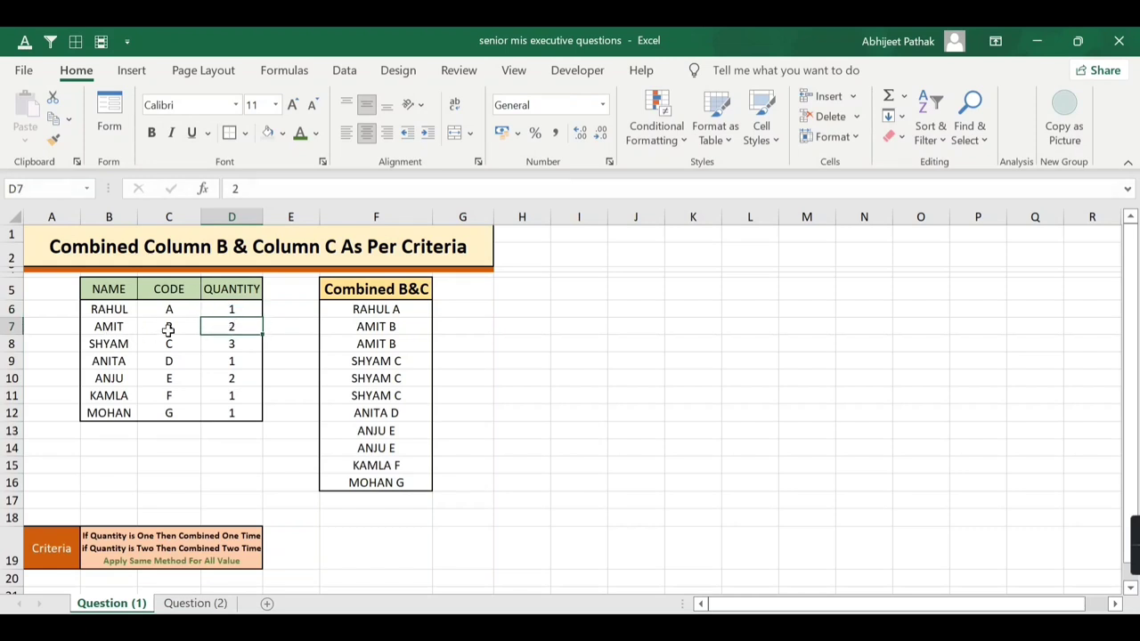
pyautogui.click(399, 326)
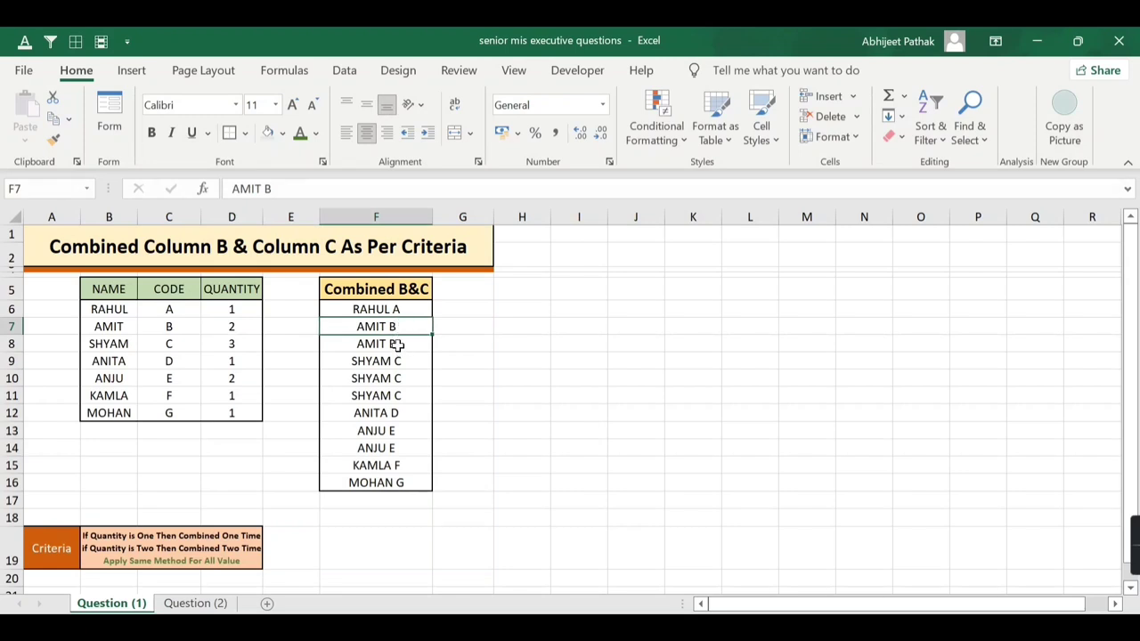
pyautogui.click(397, 346)
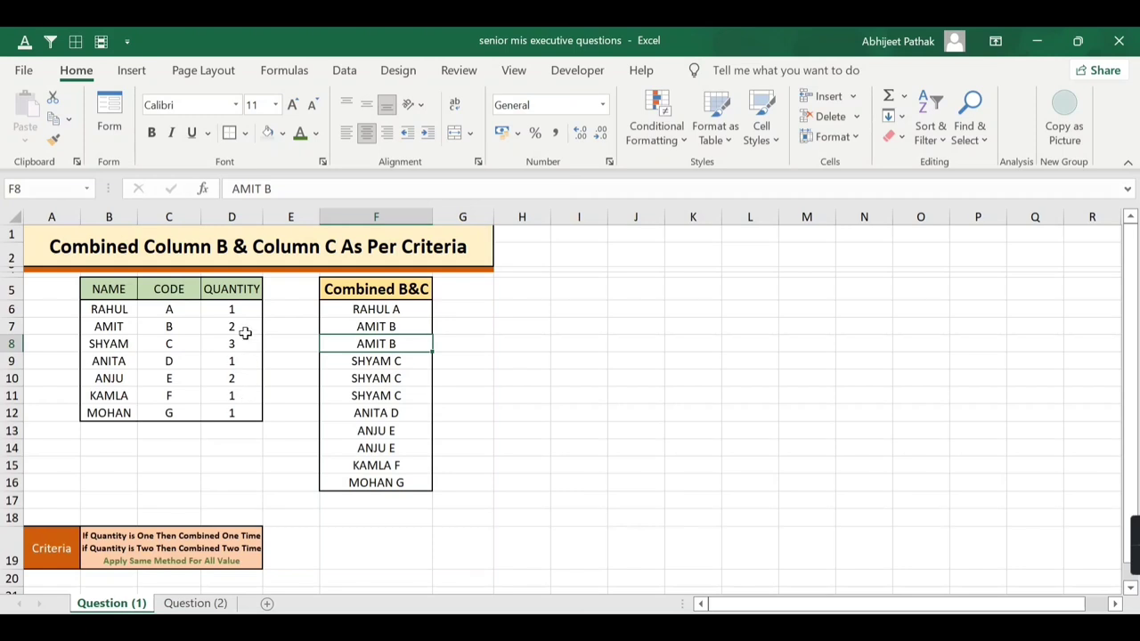
pyautogui.moveTo(243, 343); pyautogui.dragTo(243, 413)
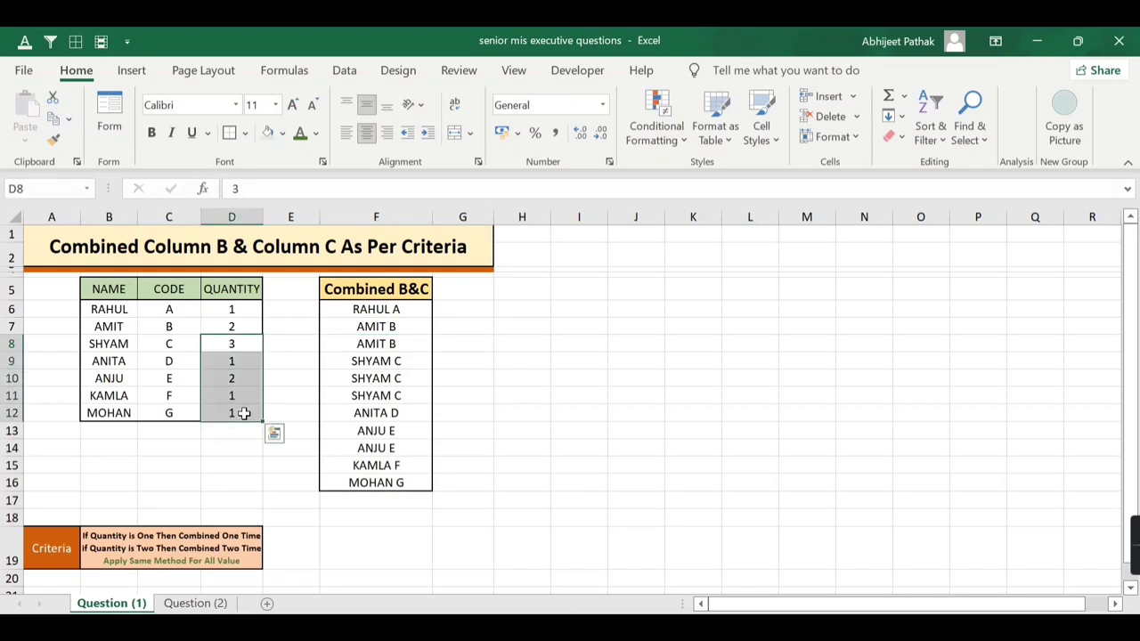
pyautogui.click(121, 310)
pyautogui.click(174, 308)
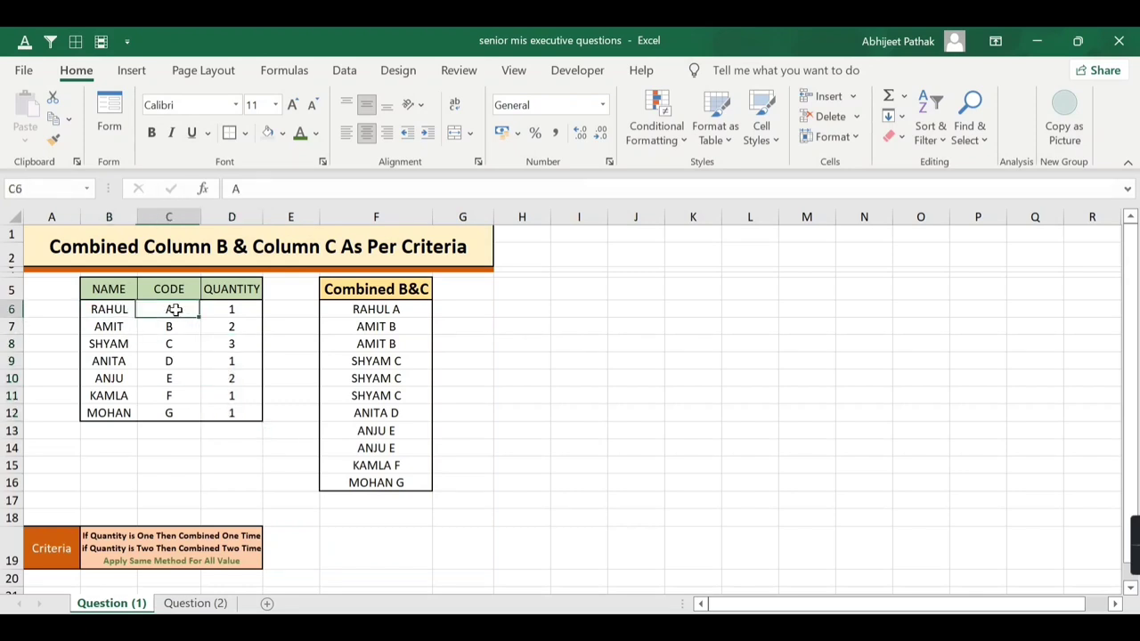
pyautogui.click(384, 309)
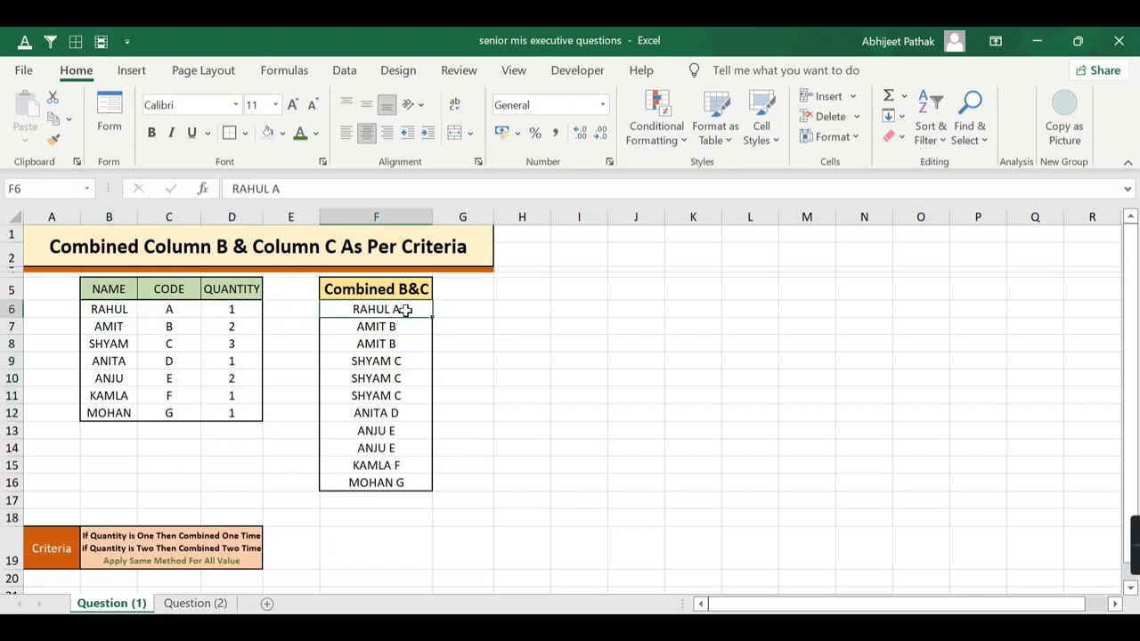
pyautogui.click(130, 326)
pyautogui.click(169, 327)
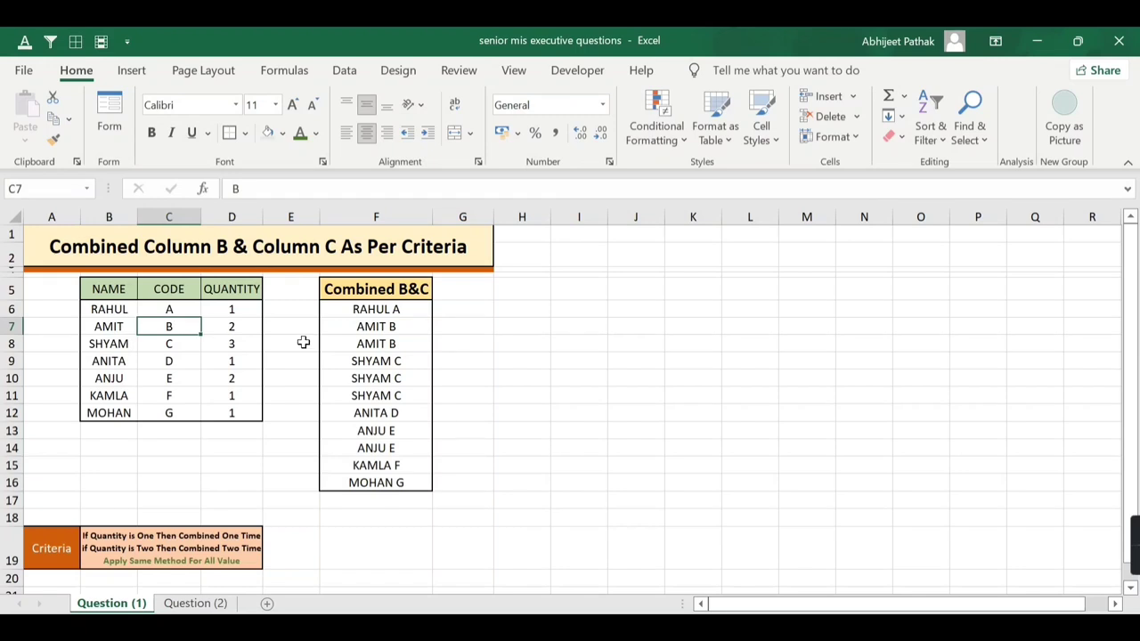
pyautogui.moveTo(387, 326); pyautogui.dragTo(376, 344)
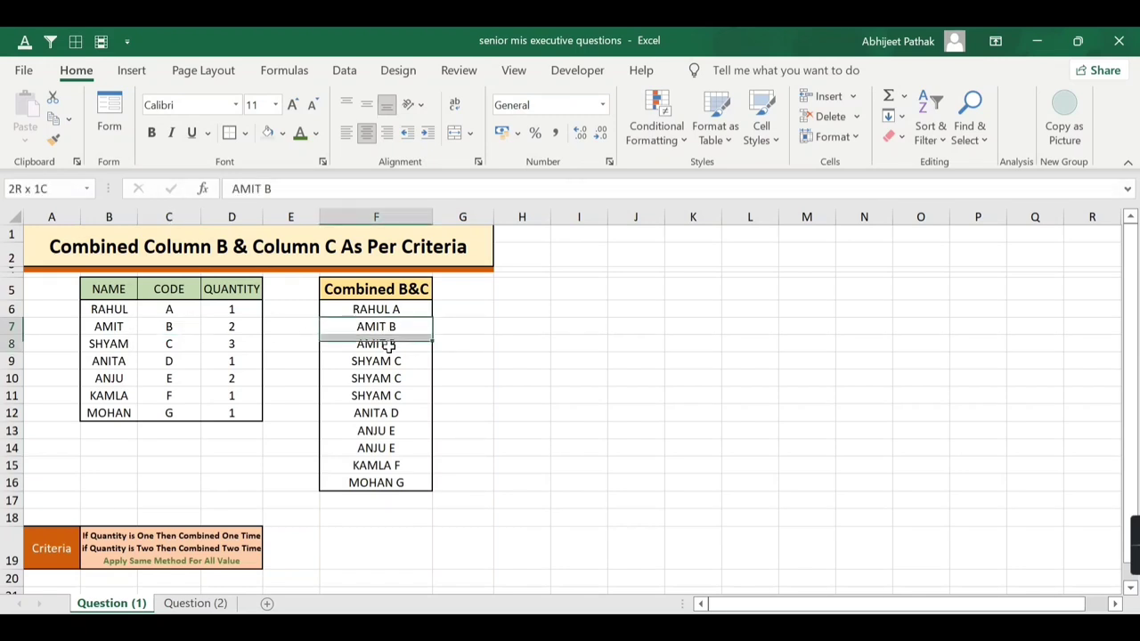
pyautogui.click(234, 326)
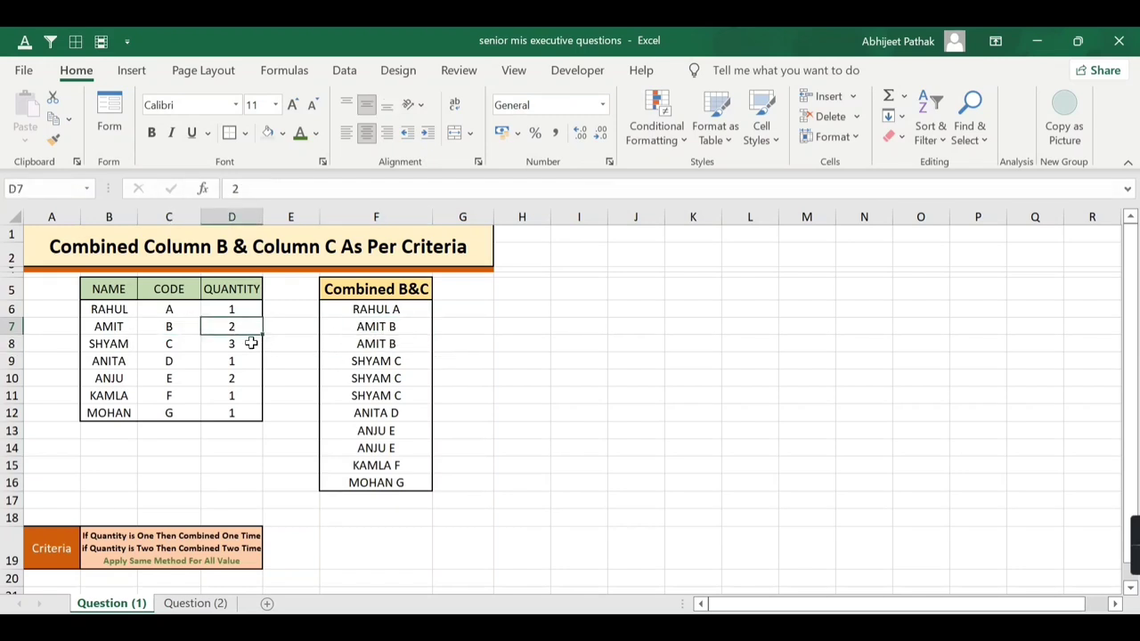
pyautogui.click(107, 346)
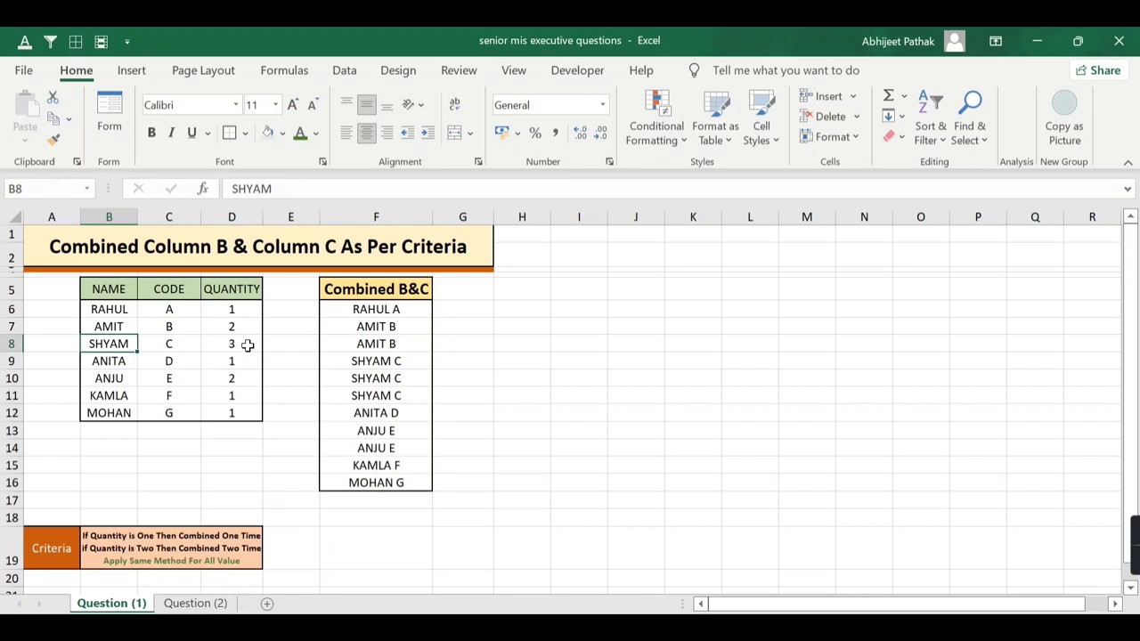
pyautogui.click(247, 345)
pyautogui.moveTo(381, 366); pyautogui.dragTo(385, 395)
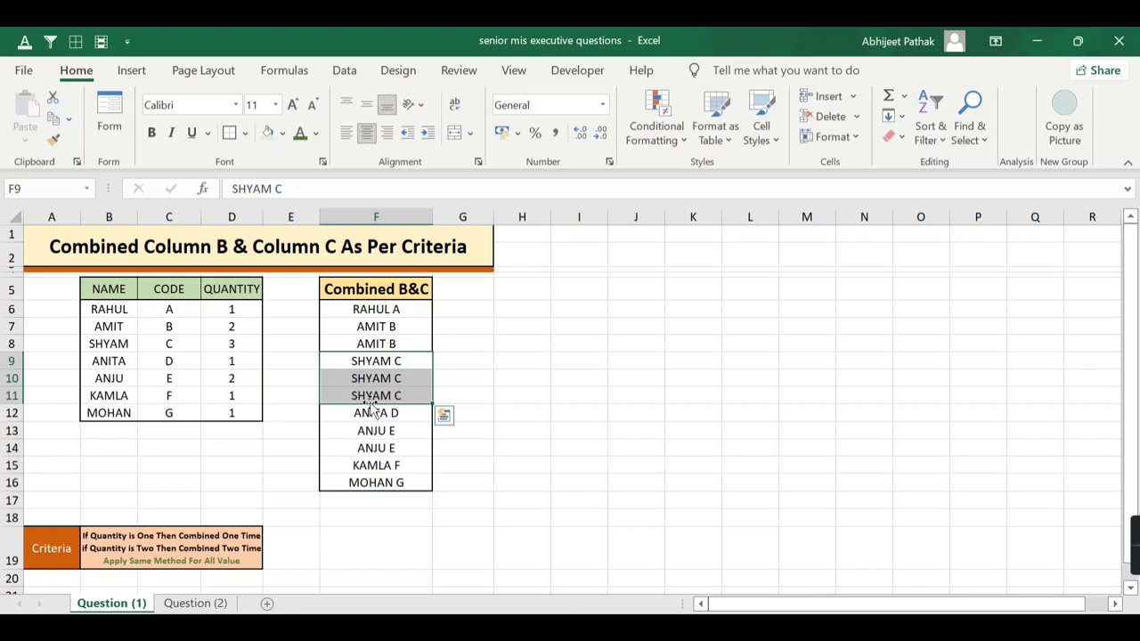
# - Clear all contents and formatting from the Combined B&C column, range F5:F16
pyautogui.click(381, 288)
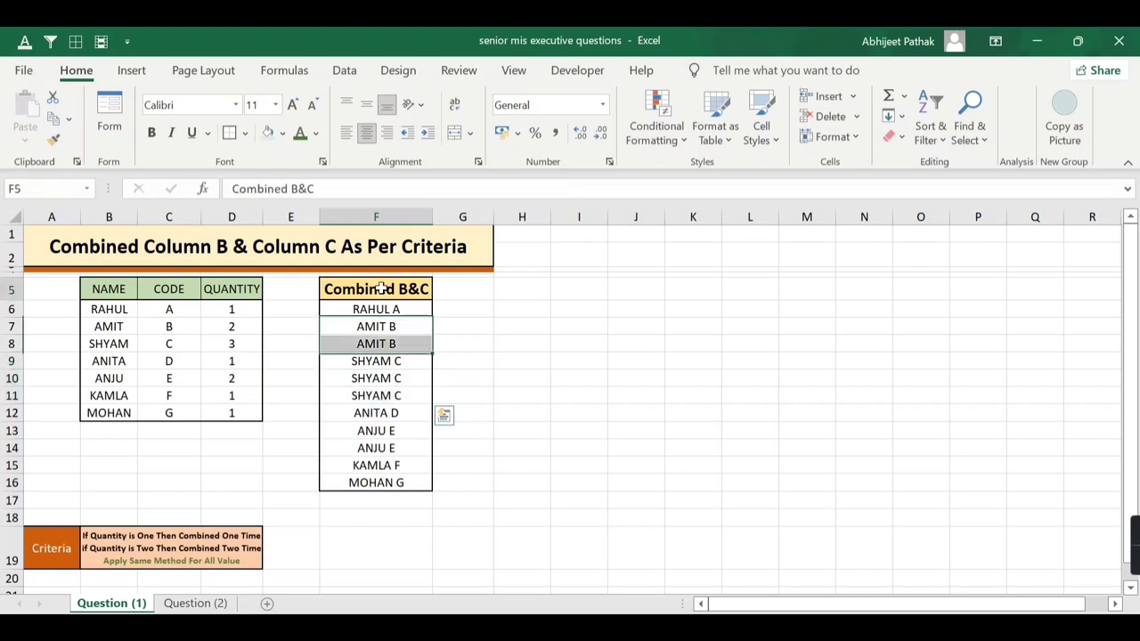
pyautogui.moveTo(381, 288); pyautogui.dragTo(377, 481)
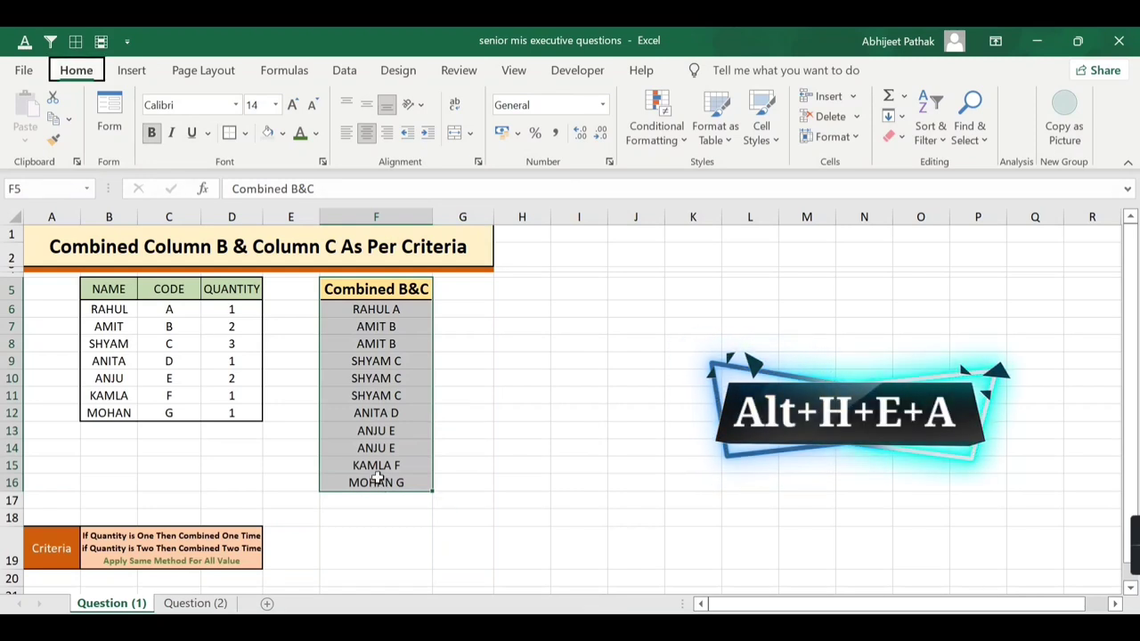
pyautogui.hotkey('alt', 'h')
pyautogui.press('e')
pyautogui.press('a')
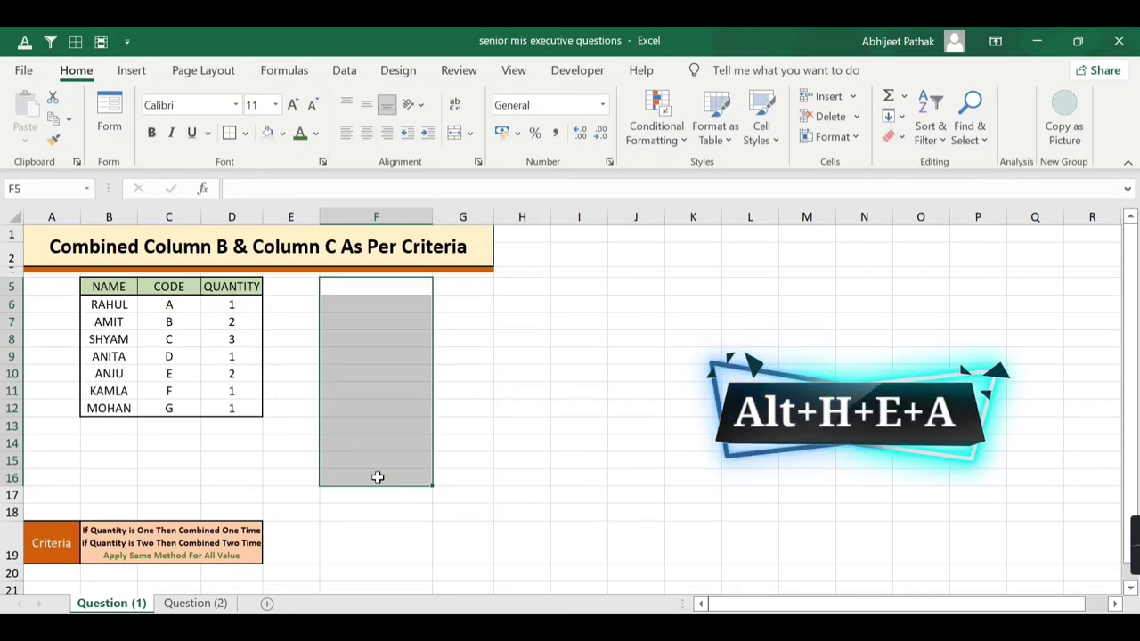
# - Enter the header "Helper" in cell E5, beside the QUANTITY column
pyautogui.click(324, 324)
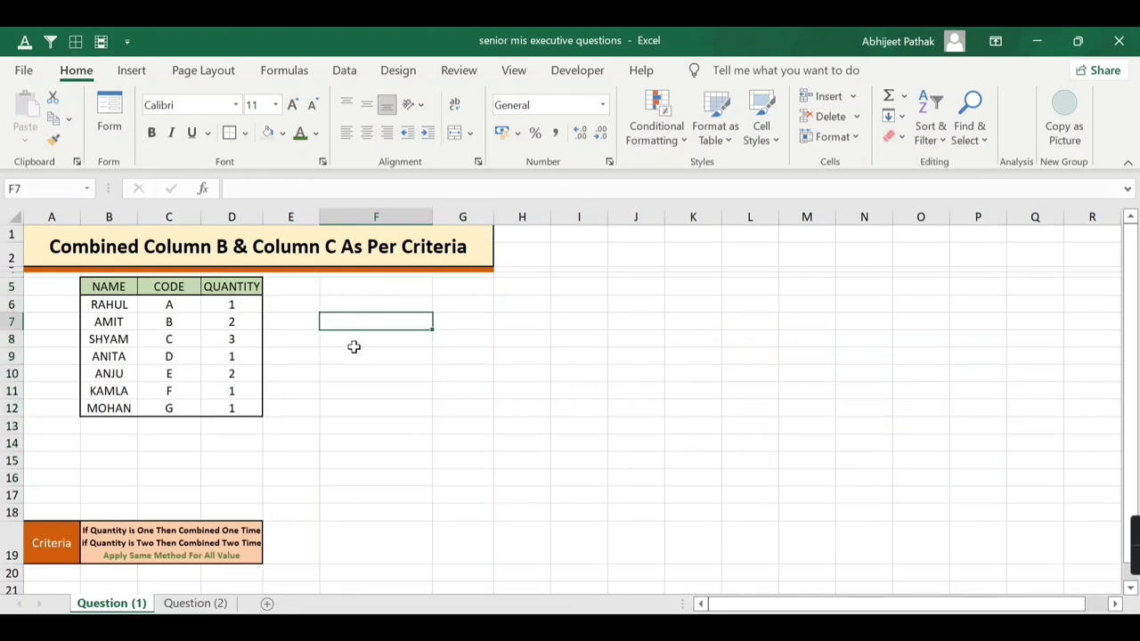
pyautogui.click(240, 289)
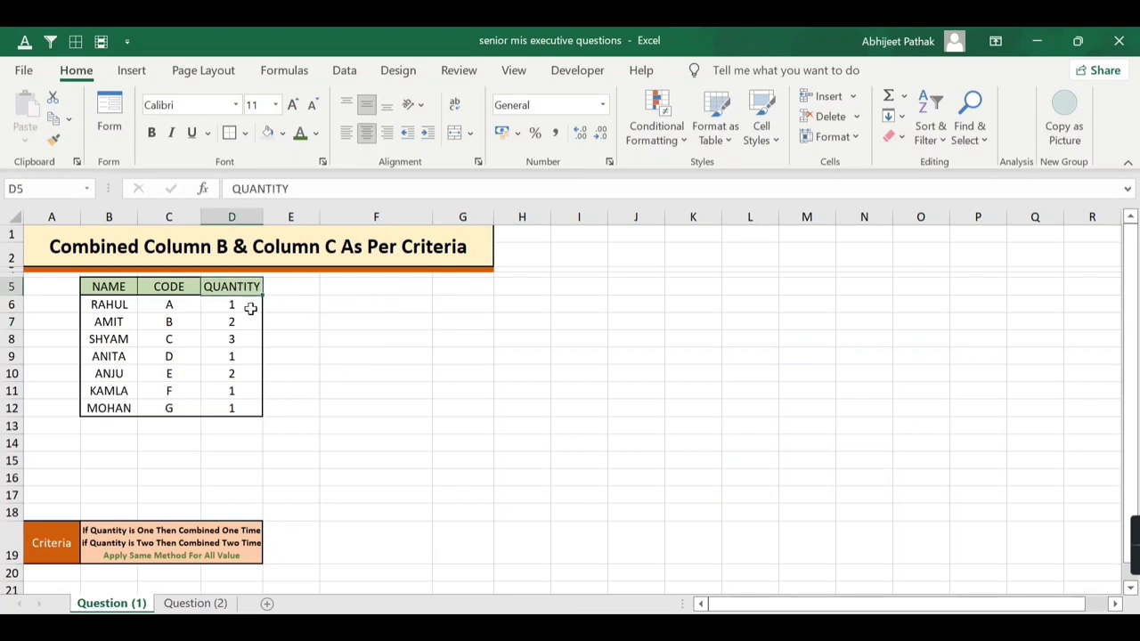
pyautogui.moveTo(243, 304); pyautogui.dragTo(240, 406)
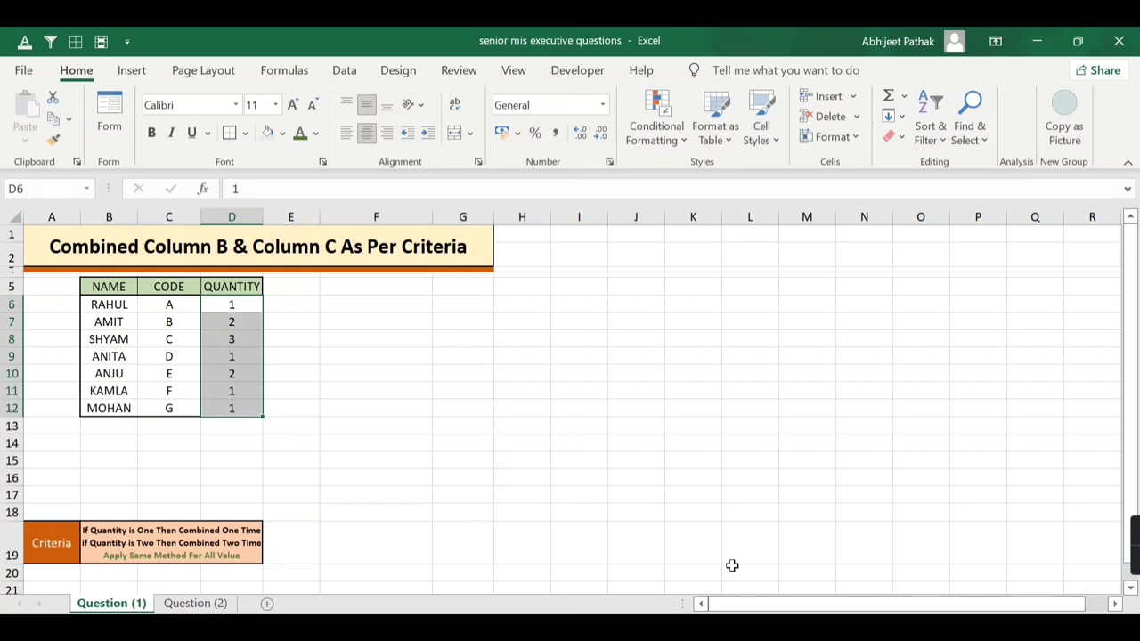
pyautogui.click(310, 292)
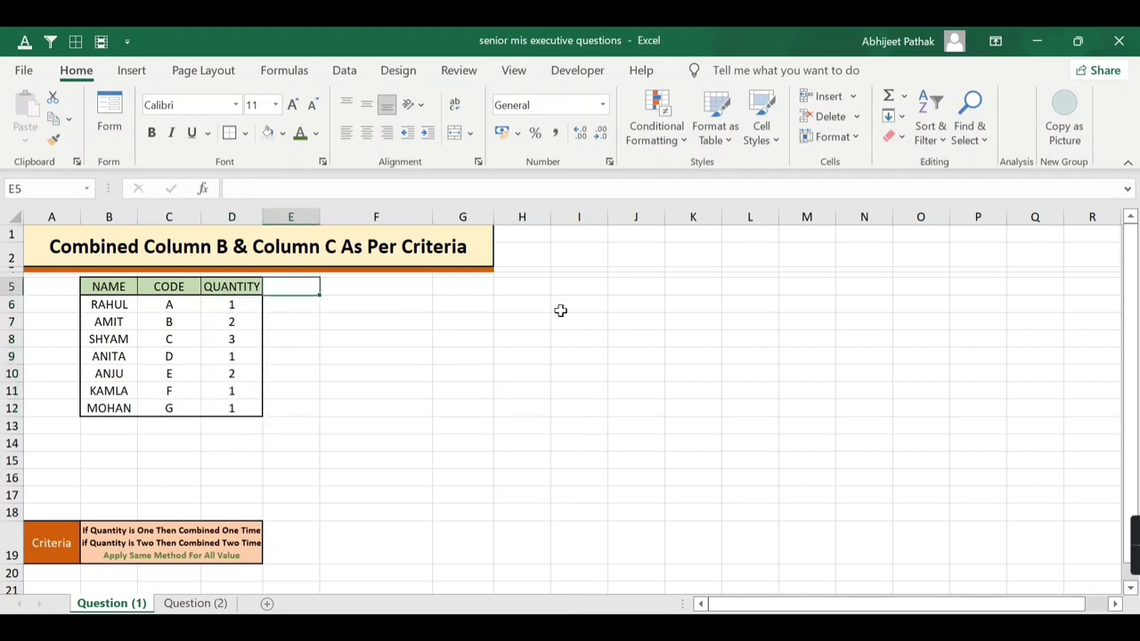
pyautogui.write('H')
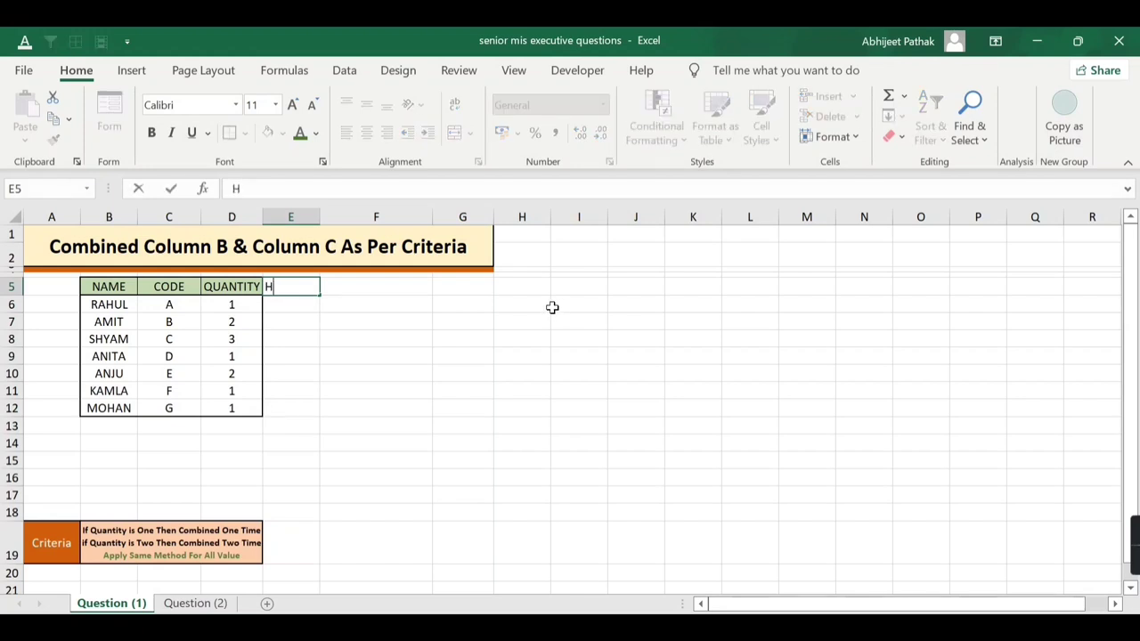
pyautogui.write('elper')
pyautogui.press('Tab')
pyautogui.hotkey('shift', 'Tab')
pyautogui.hotkey('ctrl', 'z')
pyautogui.write('elper')
pyautogui.press('Return')
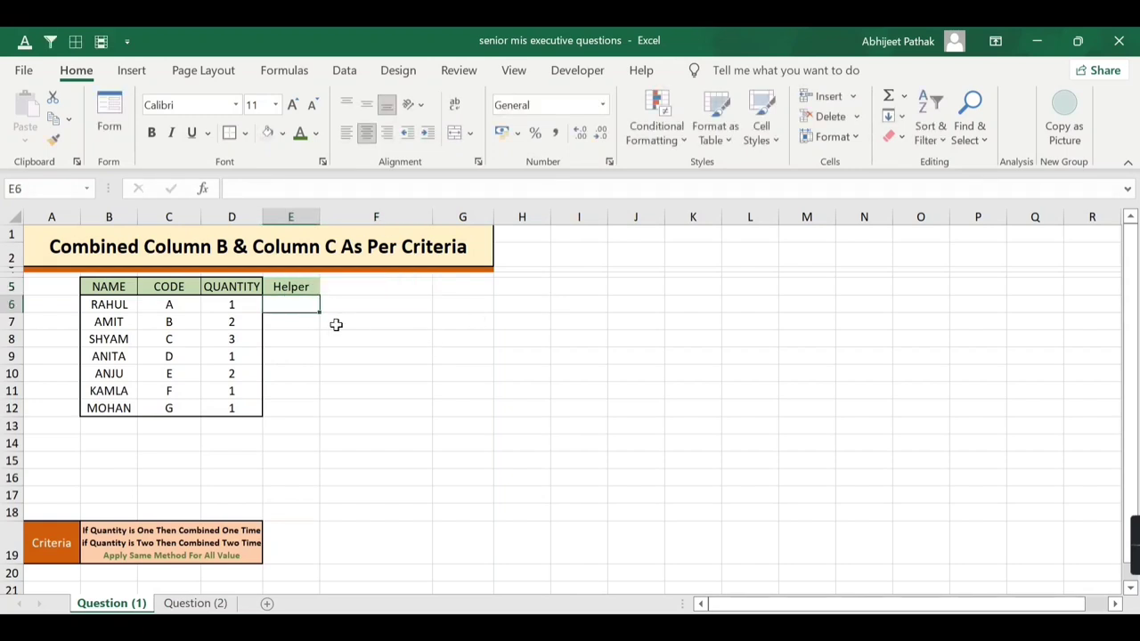
# - Enter 1 in E6 and fill the series down to 11 in E16
pyautogui.write('1')
pyautogui.press('Tab')
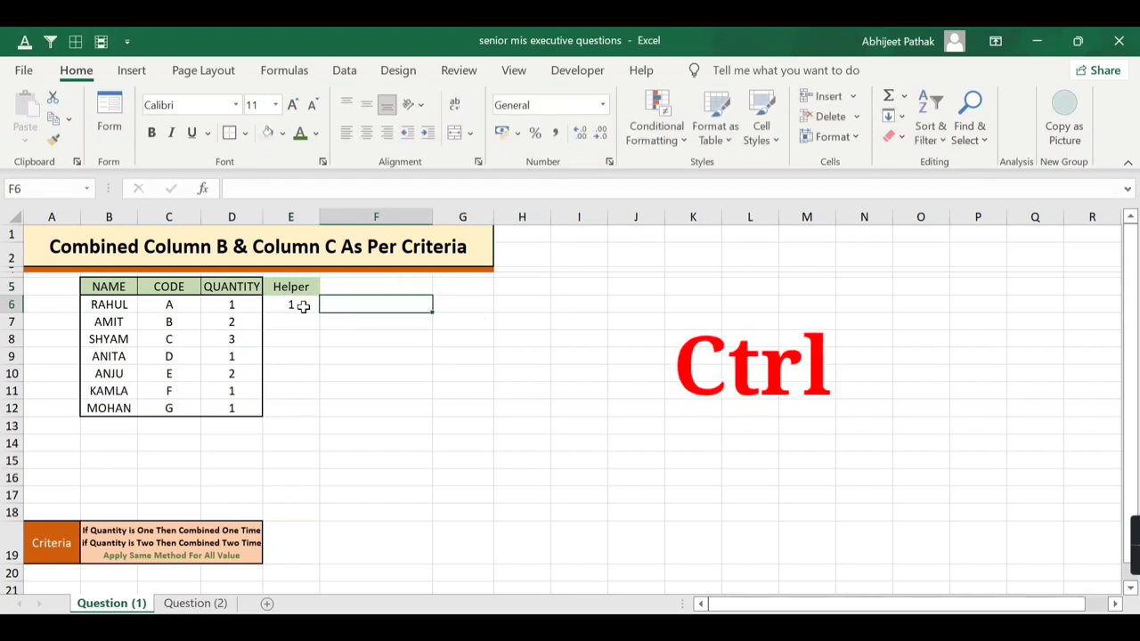
pyautogui.click(303, 305)
pyautogui.moveTo(321, 312); pyautogui.dragTo(328, 484)
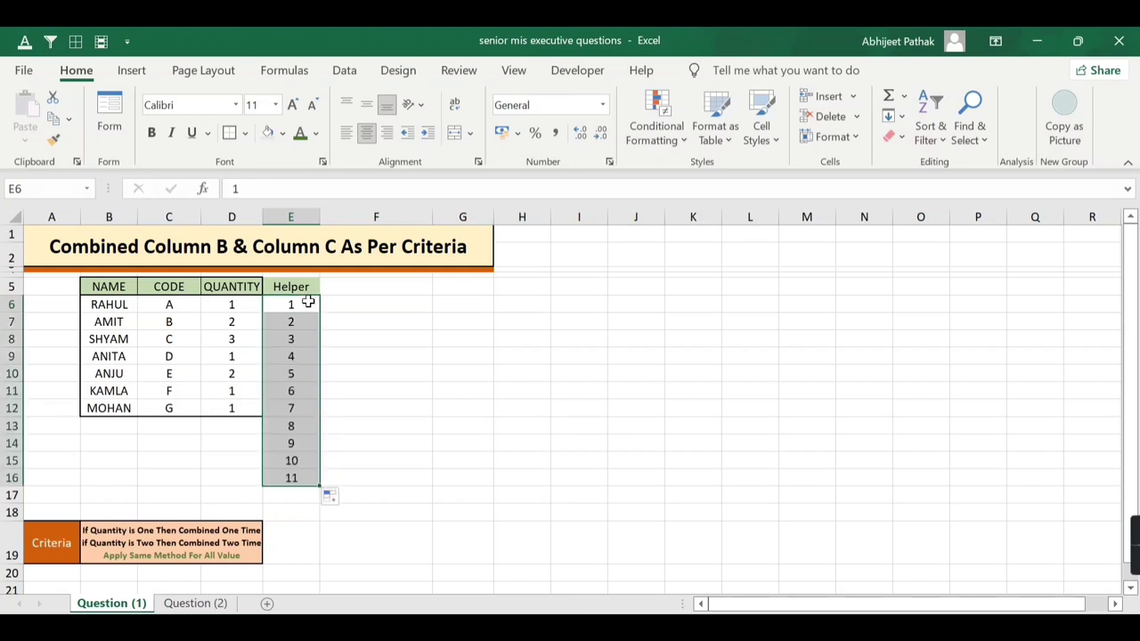
pyautogui.click(306, 305)
# - Enter the header "Helper" in cell A5, beside the NAME column
pyautogui.click(51, 286)
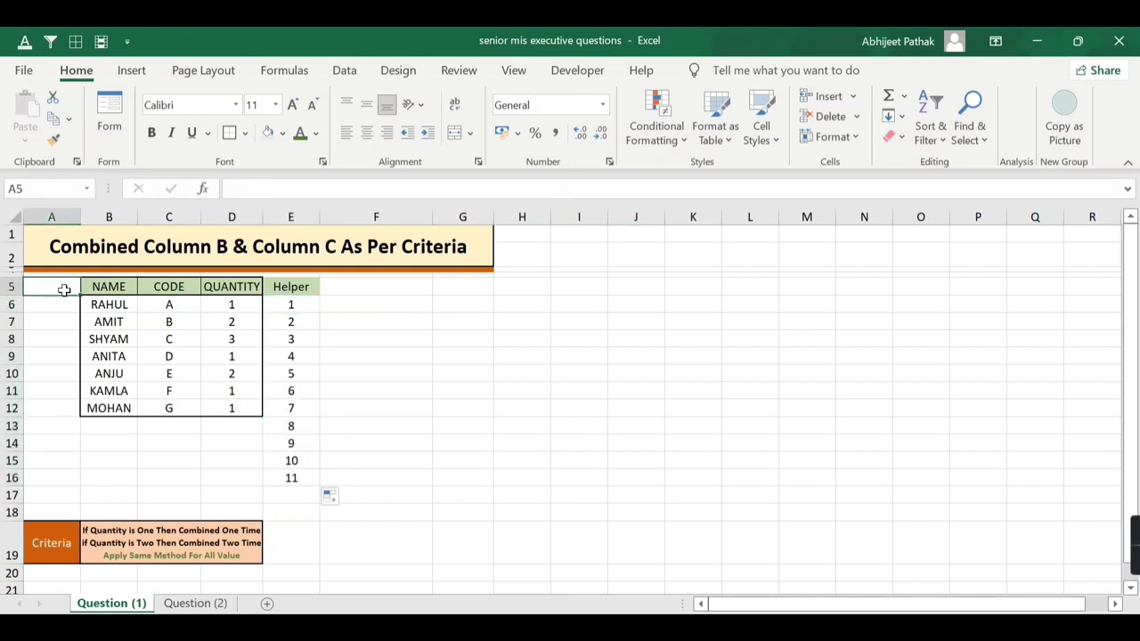
pyautogui.write('Hlp')
pyautogui.press('BackSpace')
pyautogui.press('BackSpace')
pyautogui.write('elper')
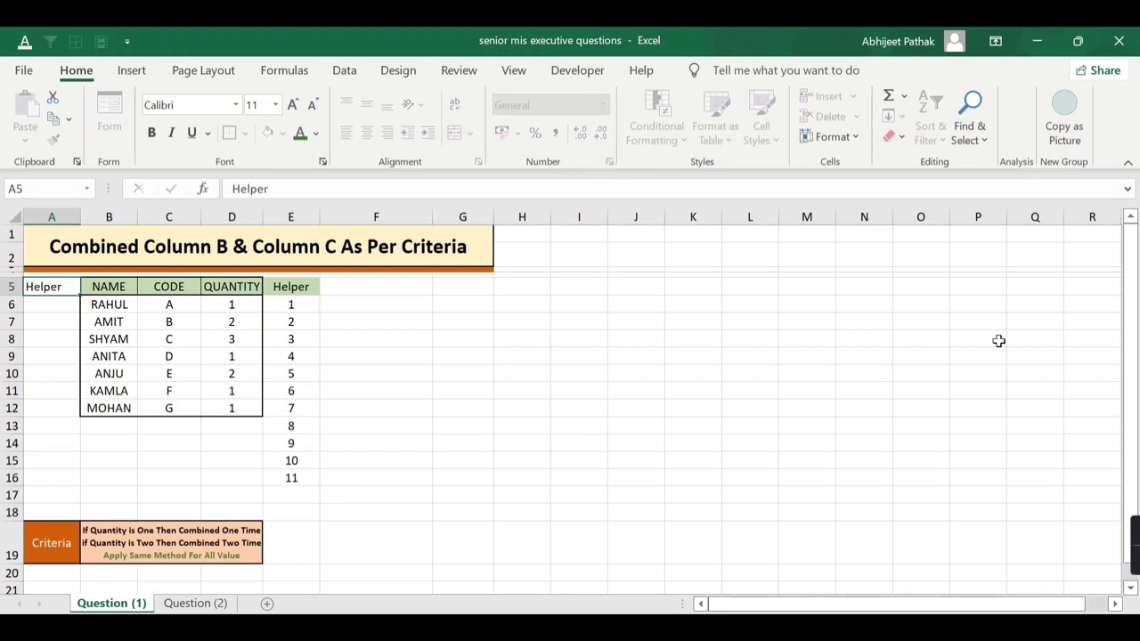
pyautogui.press('Tab')
# - Number cells A6:A12 with a series from 1 to 7 and centre the helper column A5:A12
pyautogui.press('Left')
pyautogui.press('Down')
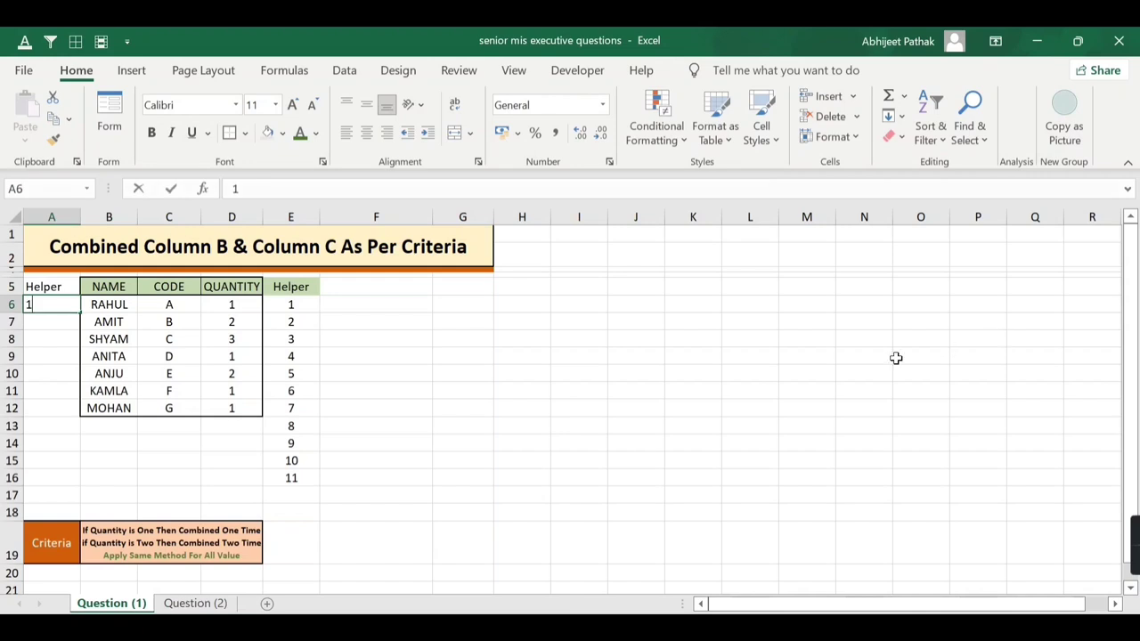
pyautogui.write('1')
pyautogui.press('Return')
pyautogui.click(69, 307)
pyautogui.moveTo(80, 313); pyautogui.dragTo(83, 415)
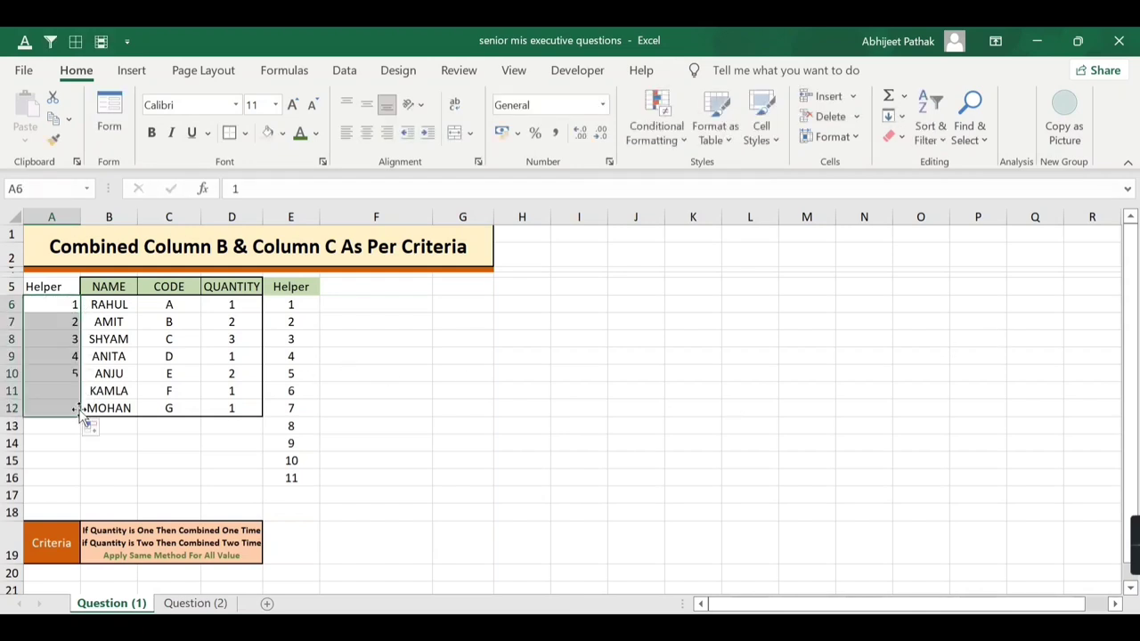
pyautogui.moveTo(65, 288); pyautogui.dragTo(69, 407)
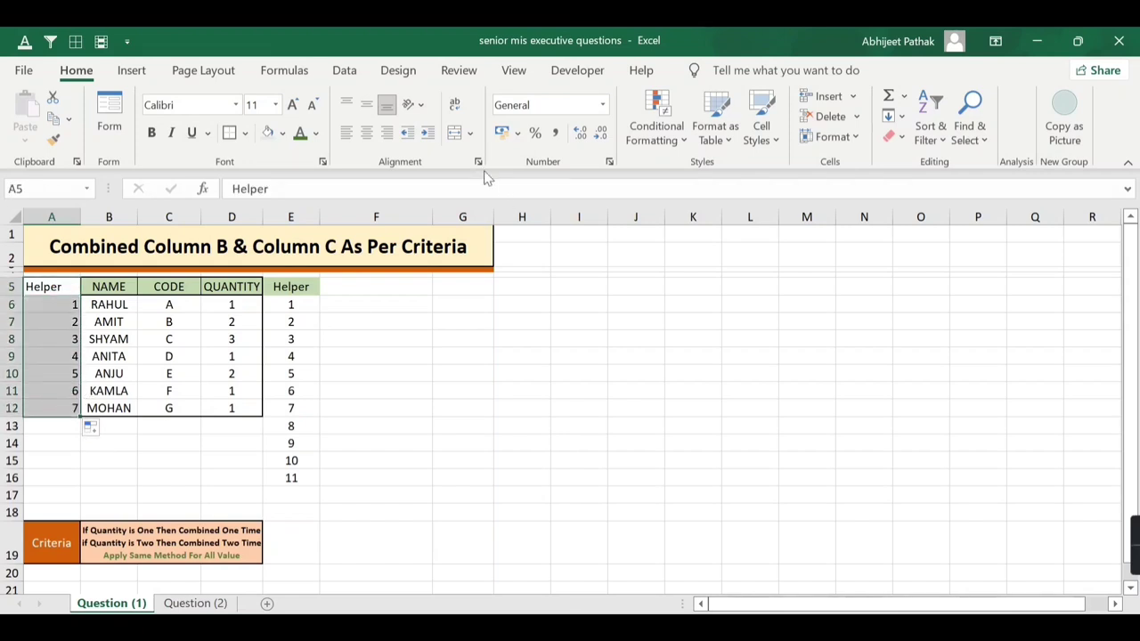
pyautogui.click(366, 132)
# - Start a VLOOKUP formula in cell F6 with E6 as the lookup value
pyautogui.click(290, 304)
pyautogui.press('Right')
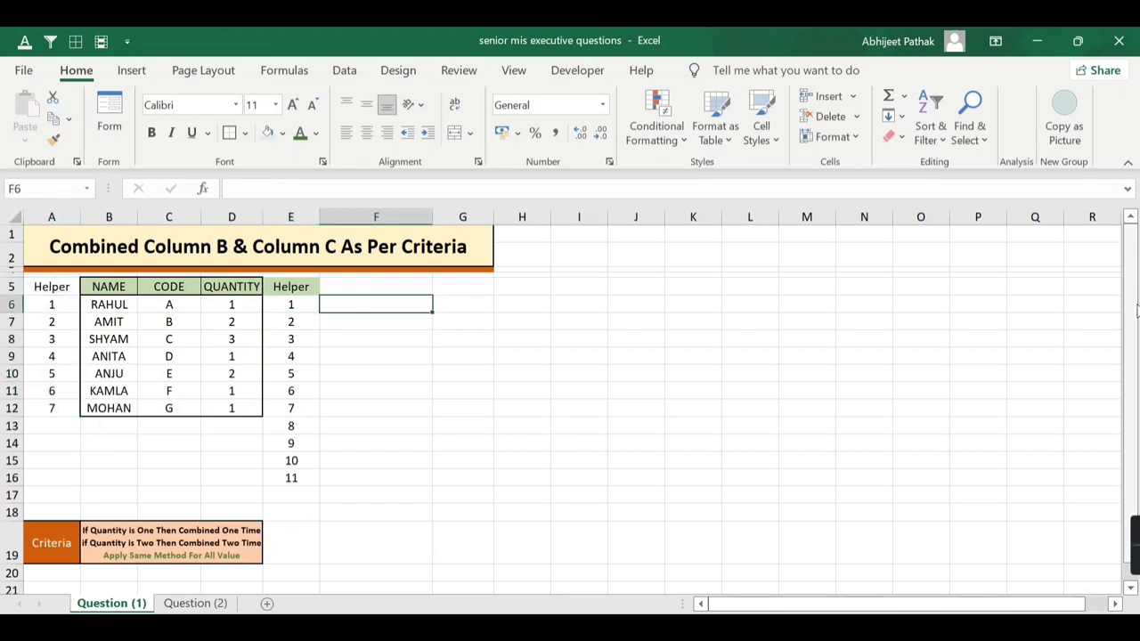
pyautogui.write('=vlo')
pyautogui.press('Tab')
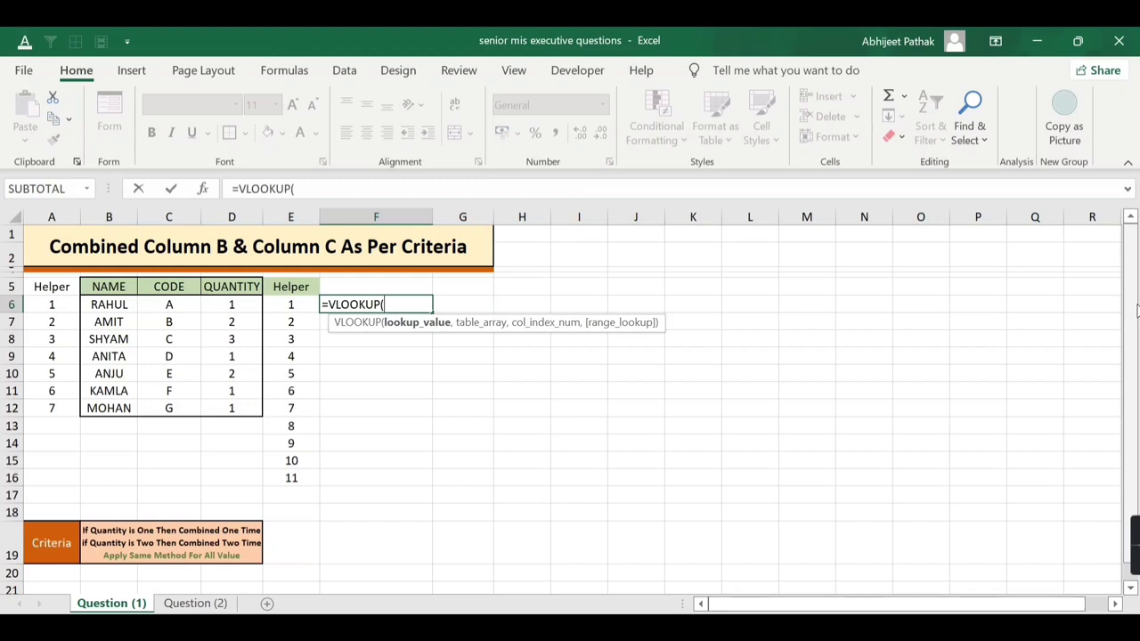
pyautogui.press('Left')
pyautogui.write(',')
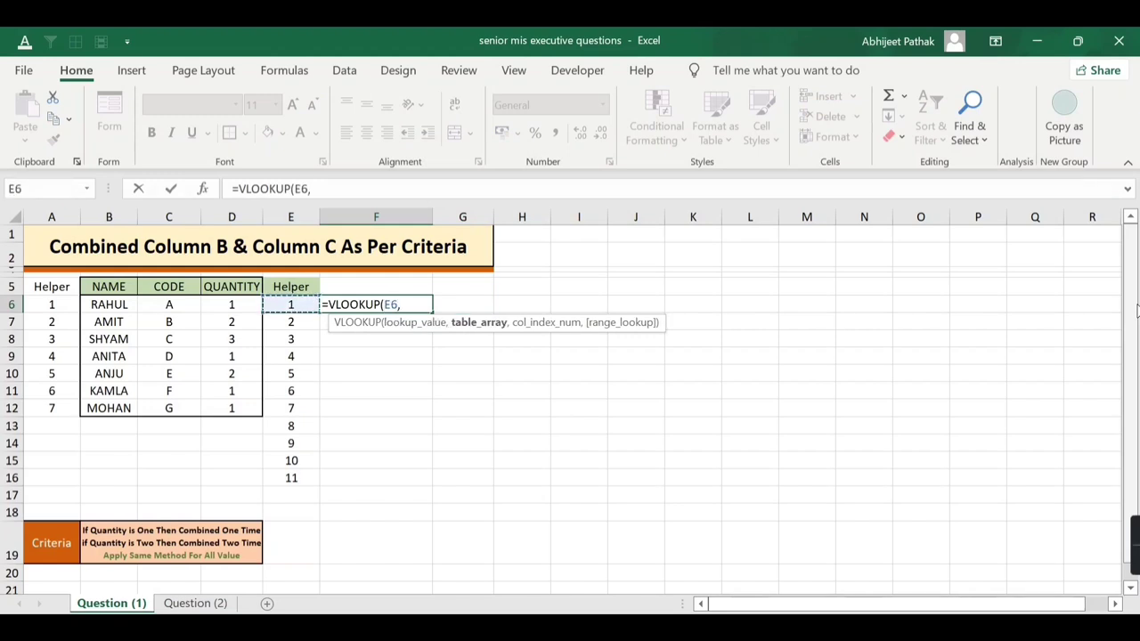
# - Set the table array of the F6 VLOOKUP formula to A5:B12, ready for the column index argument
pyautogui.press('Left')
pyautogui.press('Left')
pyautogui.press('Left')
pyautogui.press('Left')
pyautogui.press('Left')
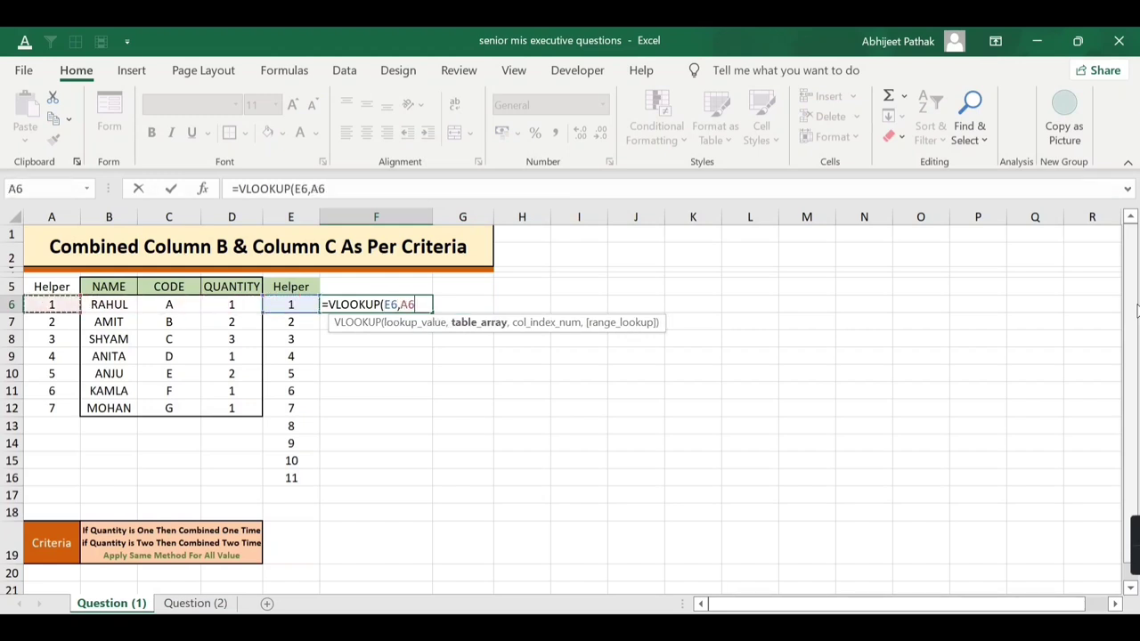
pyautogui.press('Up')
pyautogui.hotkey('shift', 'Right')
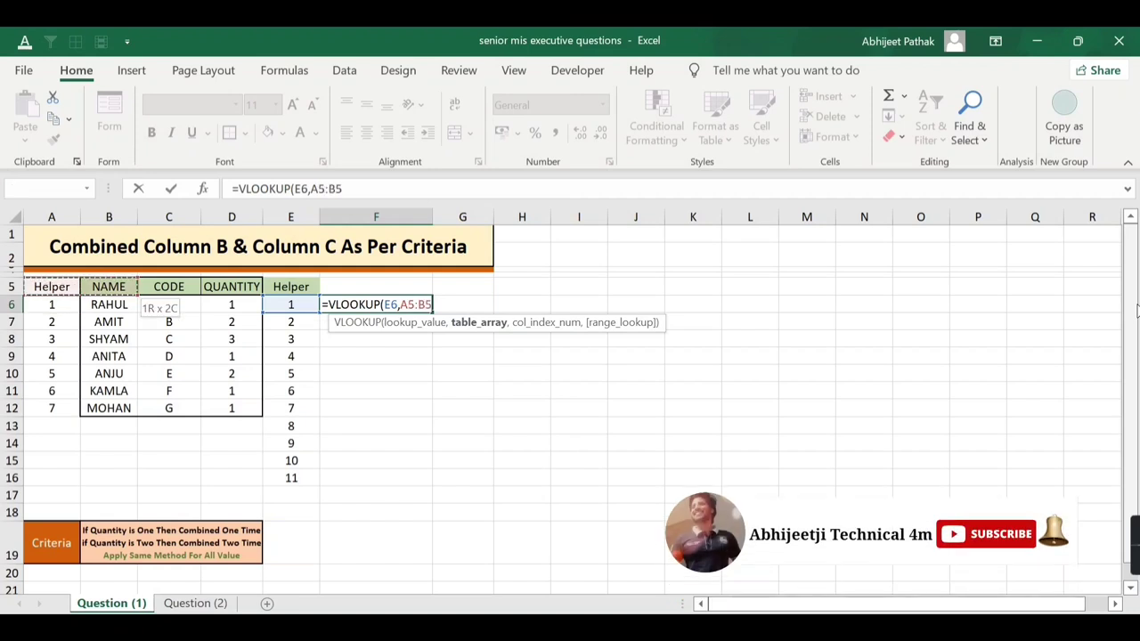
pyautogui.hotkey('shift', 'Down')
pyautogui.hotkey('shift', 'Down')
pyautogui.hotkey('shift', 'Down')
pyautogui.hotkey('shift', 'Down')
pyautogui.hotkey('shift', 'Down')
pyautogui.hotkey('shift', 'Down')
pyautogui.hotkey('shift', 'Down')
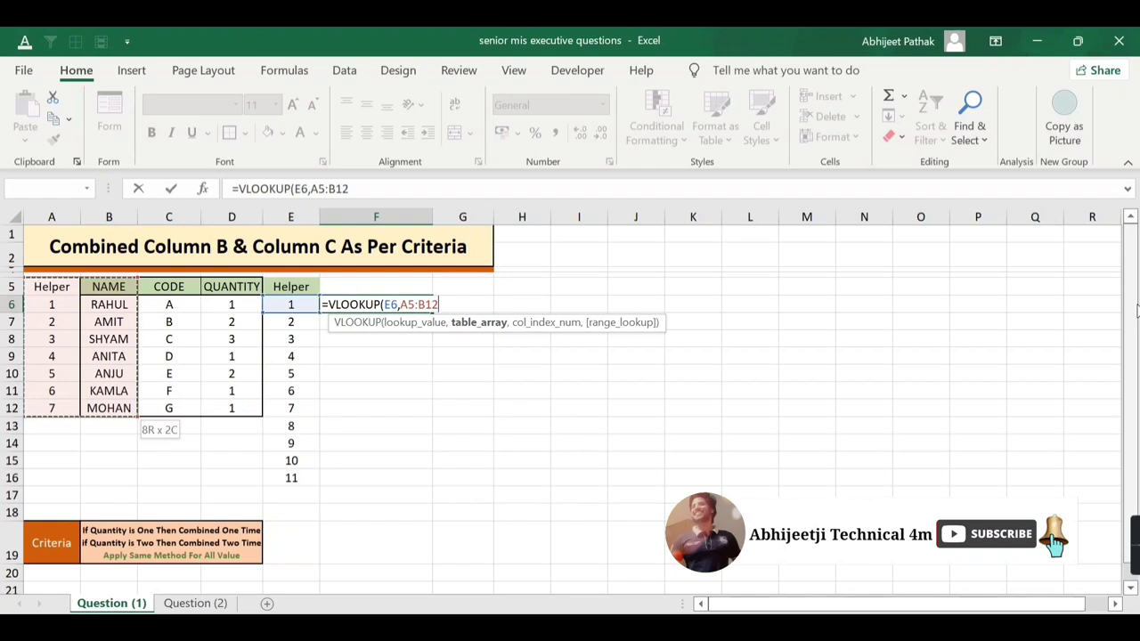
pyautogui.write(',')
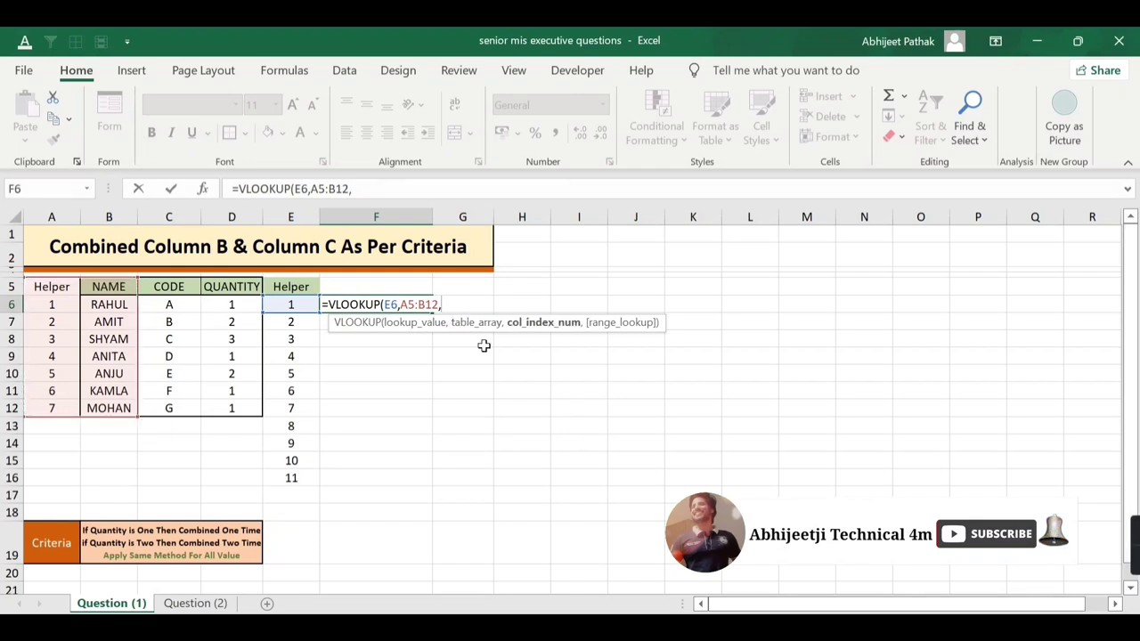
# - Finish the first VLOOKUP in F6 with column index 2, then append a space and a second VLOOKUP with lookup value E6
pyautogui.write('2')
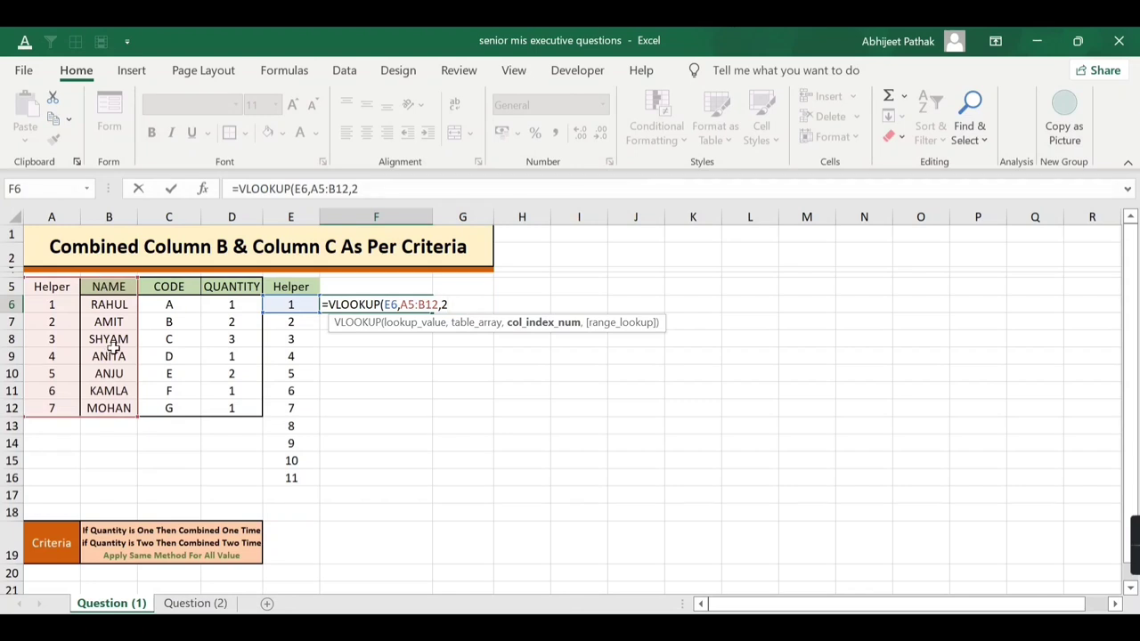
pyautogui.write(')')
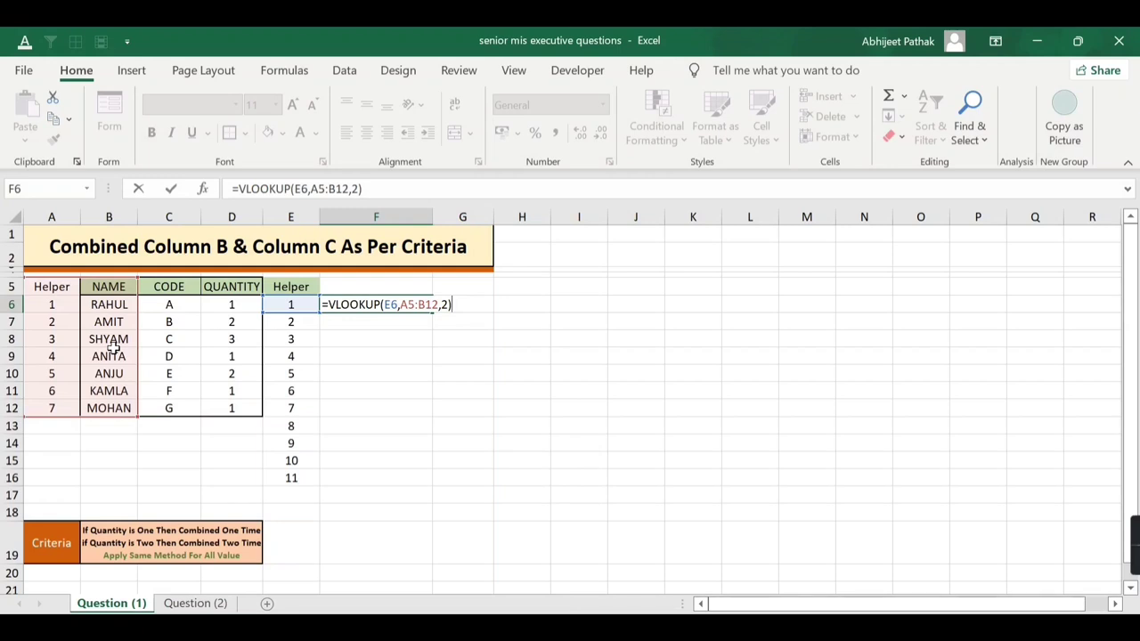
pyautogui.write('&" "&VLOOKUP(')
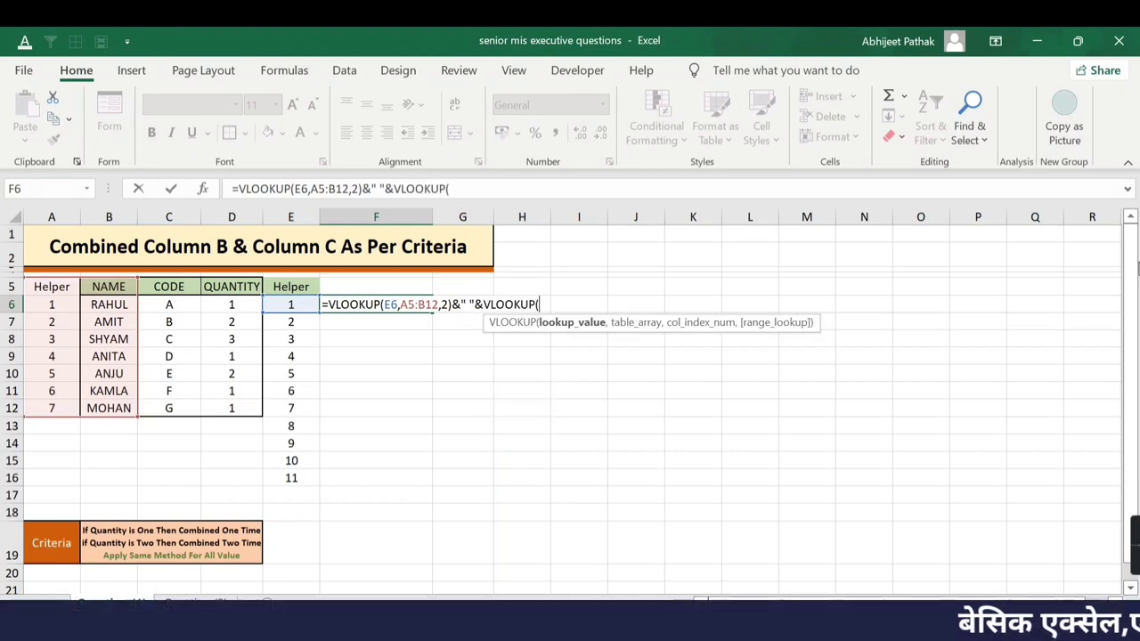
pyautogui.write('E6,')
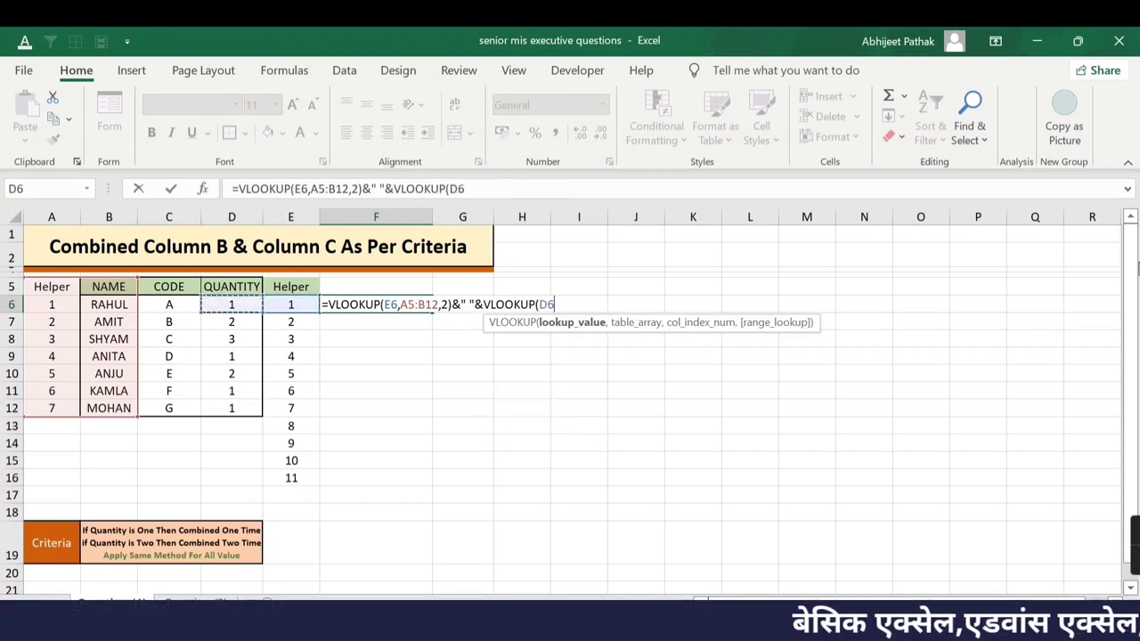
# - Set the second VLOOKUP's table array to A5:C12 with column index 3 and close its parenthesis
pyautogui.press('Left')
pyautogui.press('Left')
pyautogui.press('Left')
pyautogui.press('Left')
pyautogui.press('Up')
pyautogui.hotkey('shift', 'Right')
pyautogui.hotkey('shift', 'Right')
pyautogui.hotkey('shift', 'Down')
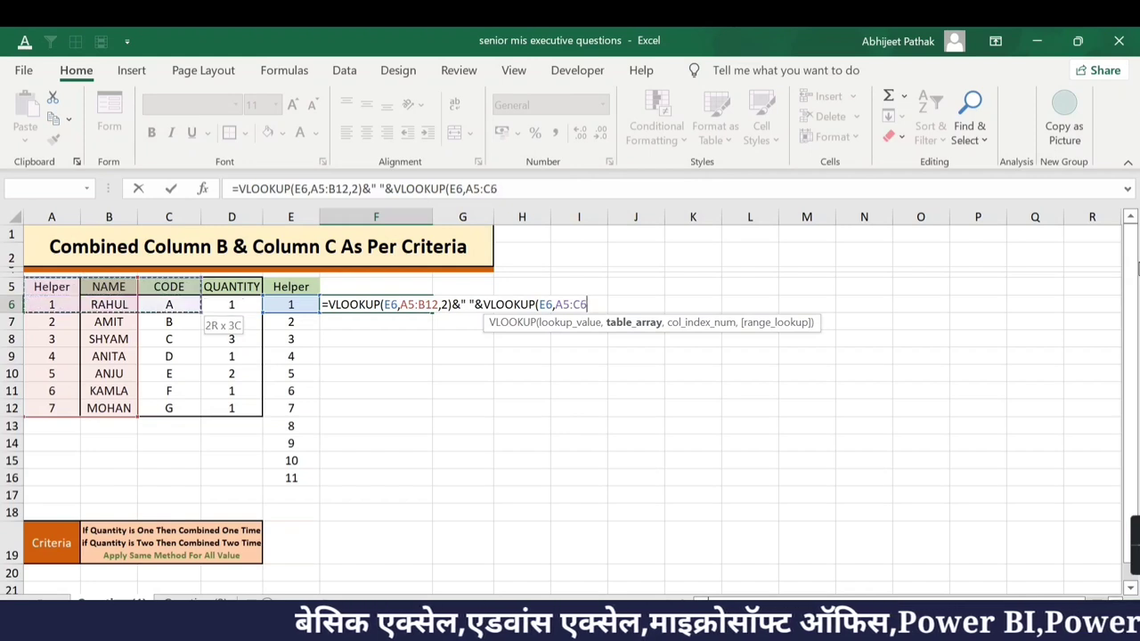
pyautogui.hotkey('shift', 'Down')
pyautogui.hotkey('shift', 'Down')
pyautogui.hotkey('shift', 'Down')
pyautogui.hotkey('shift', 'Down')
pyautogui.hotkey('shift', 'Down')
pyautogui.hotkey('shift', 'Down')
pyautogui.write(',')
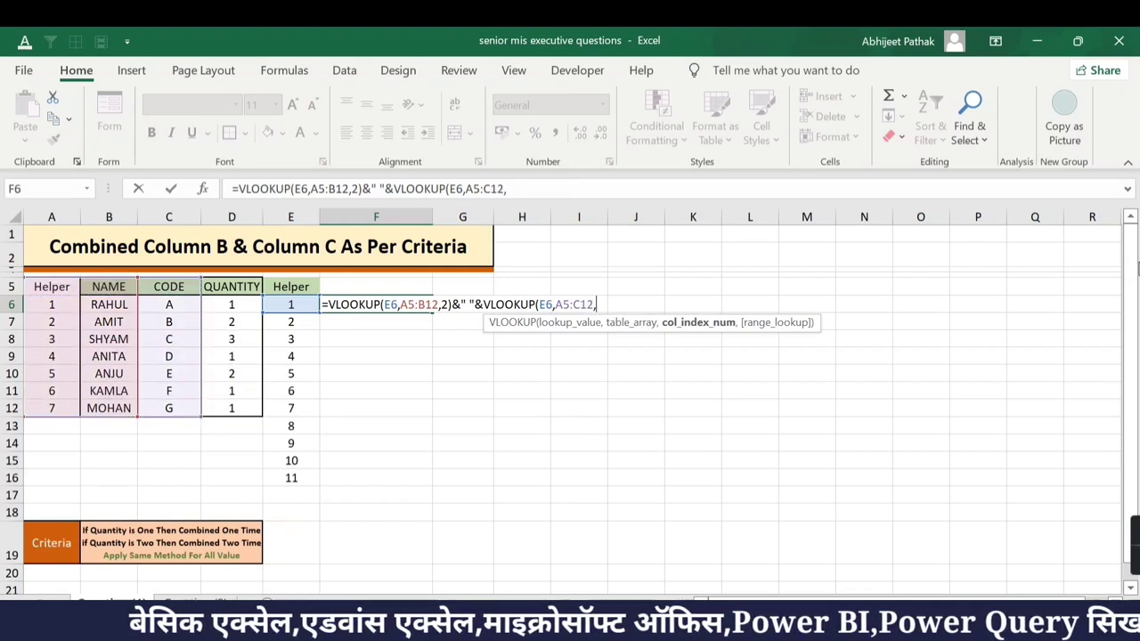
pyautogui.write('3')
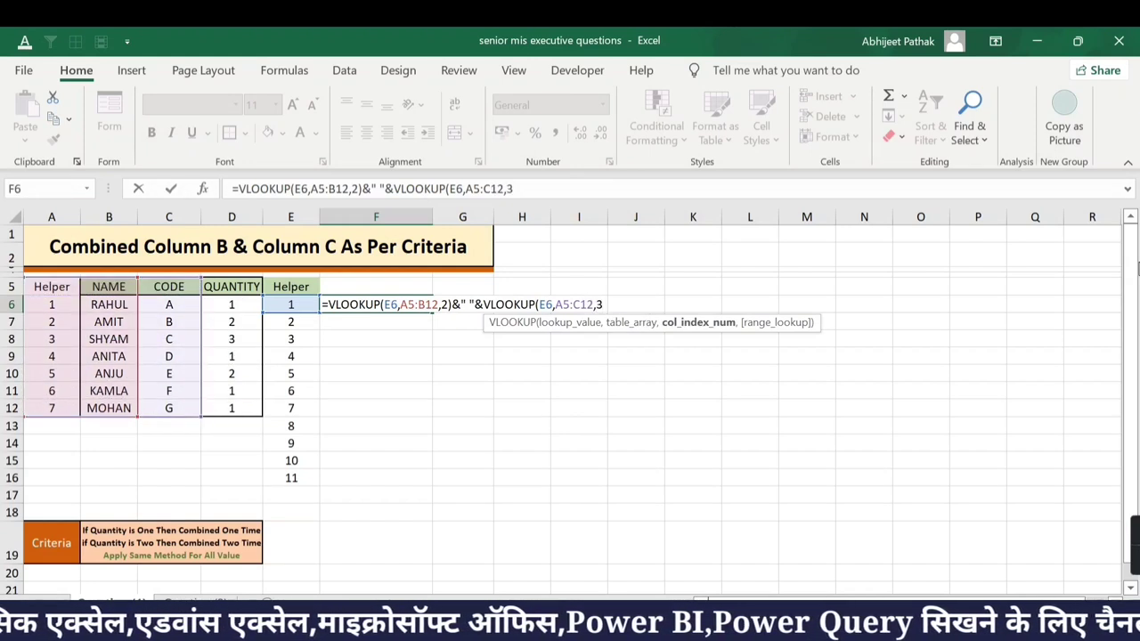
pyautogui.write(')')
# - Make both table arrays in the F6 formula absolute as $A$5:$B$12 and $A$5:$C$12, and enter the formula
pyautogui.moveTo(402, 305); pyautogui.dragTo(438, 304)
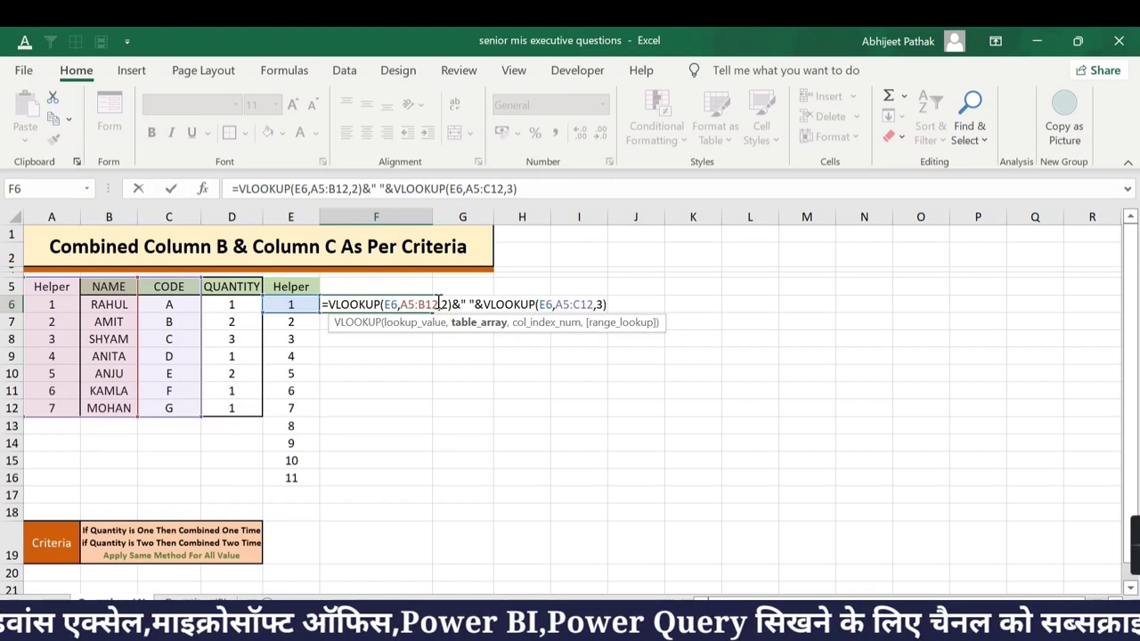
pyautogui.press('F4')
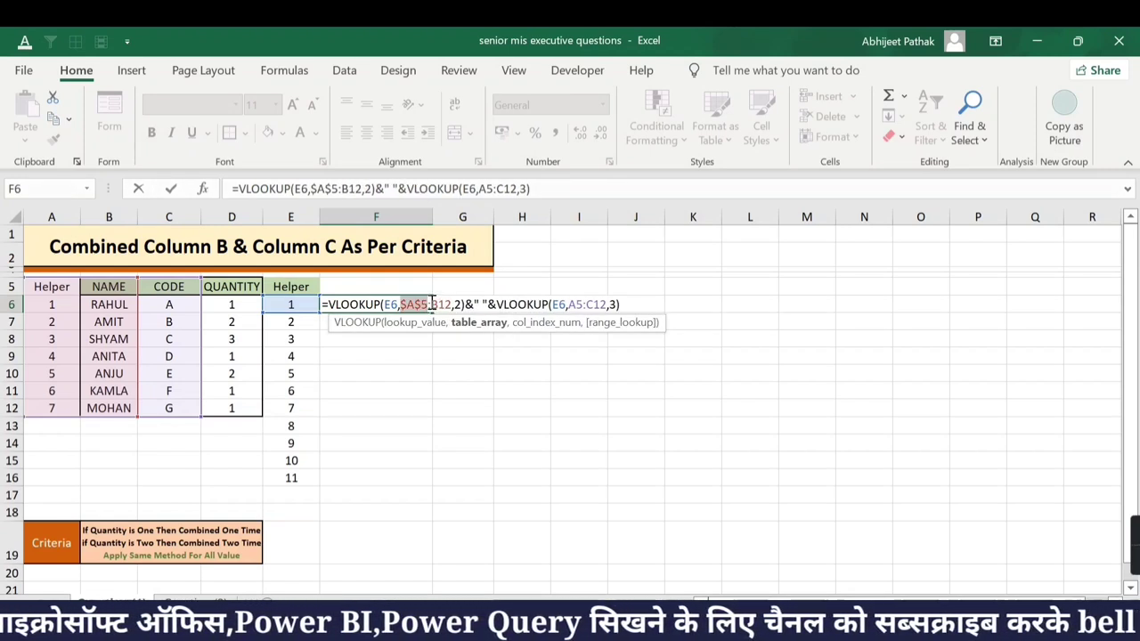
pyautogui.moveTo(431, 304); pyautogui.dragTo(462, 305)
pyautogui.press('F4')
pyautogui.click(583, 305)
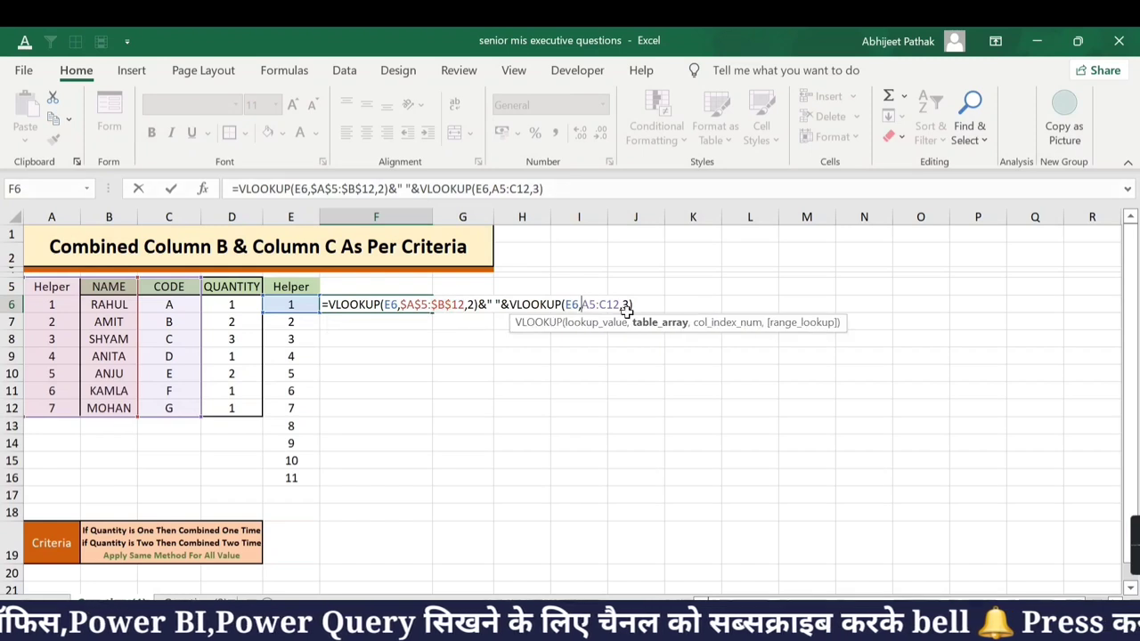
pyautogui.press('F4')
pyautogui.click(614, 305)
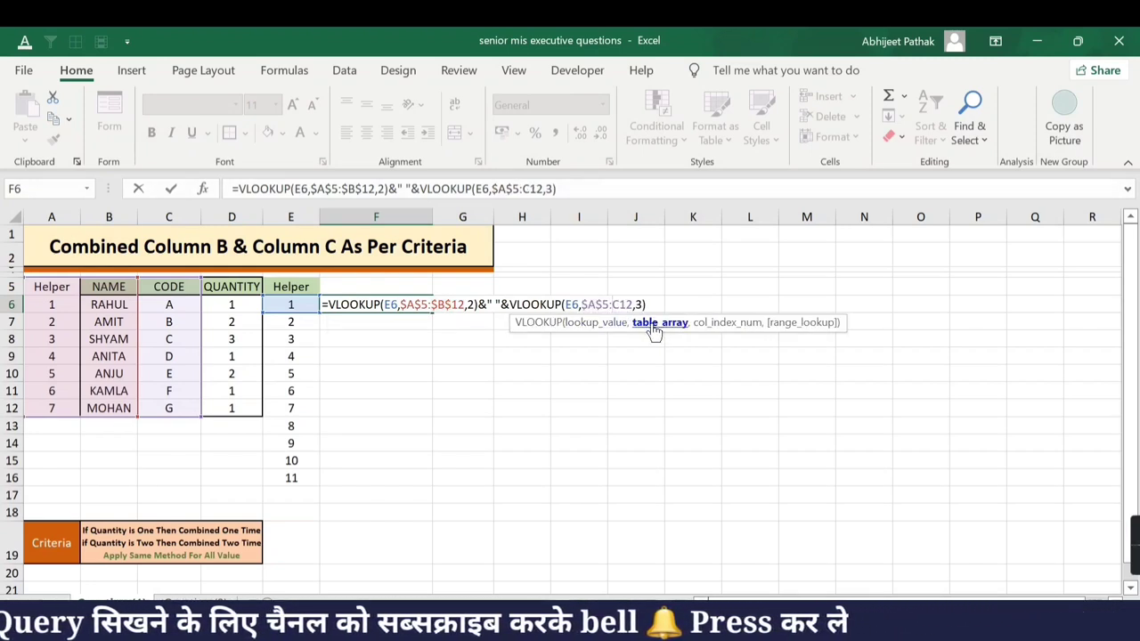
pyautogui.press('F4')
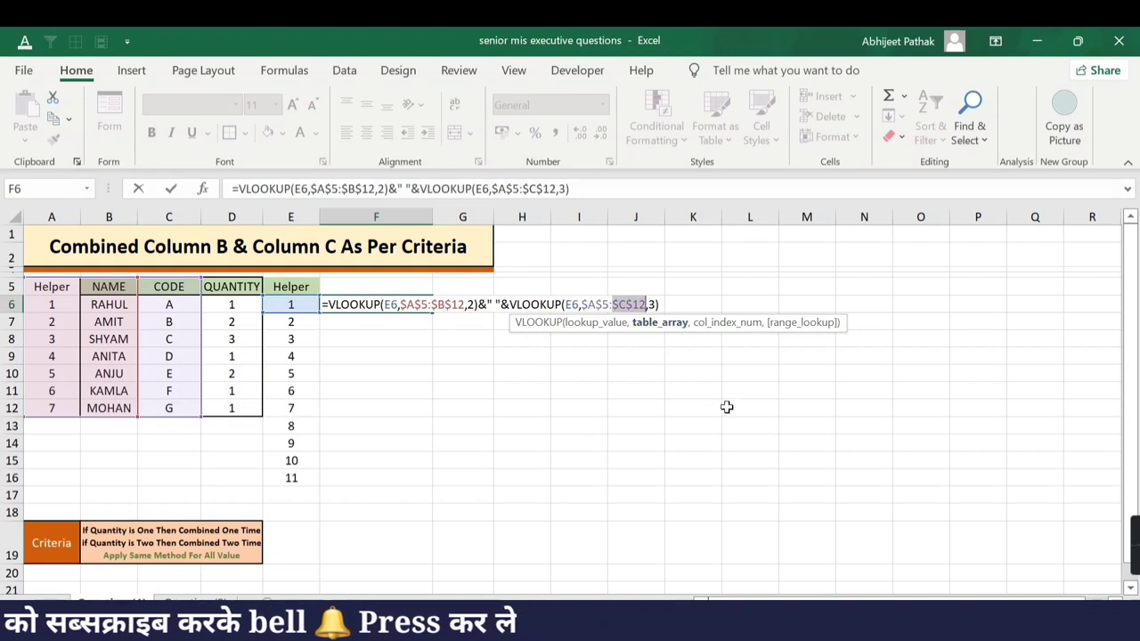
pyautogui.press('Return')
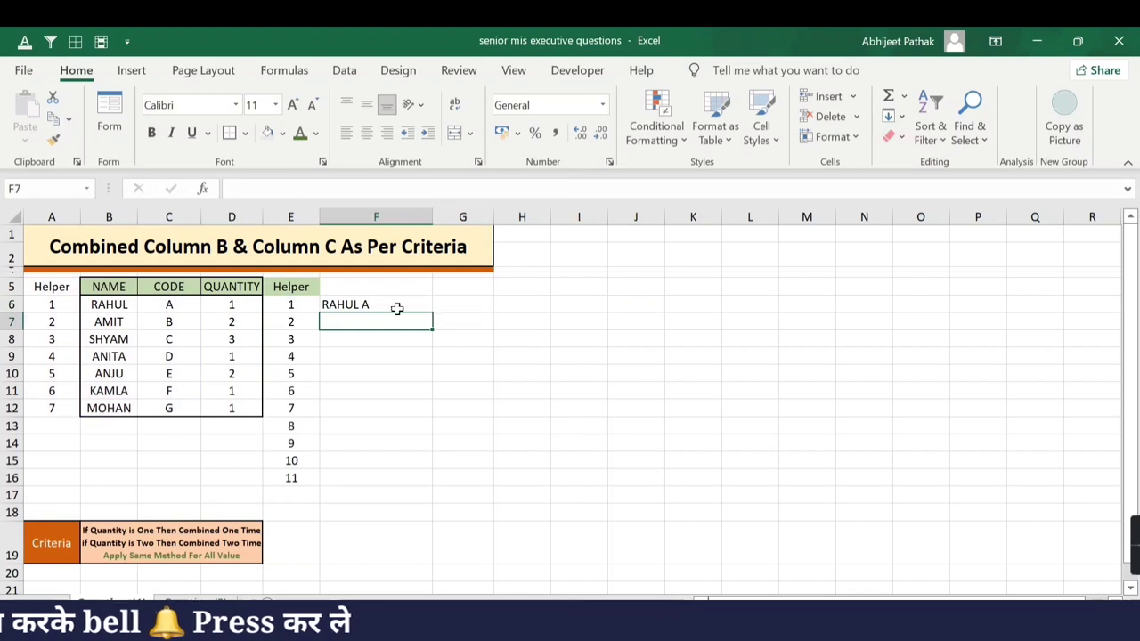
# - Fill the combined VLOOKUP formula from F6 down to F16
pyautogui.click(394, 304)
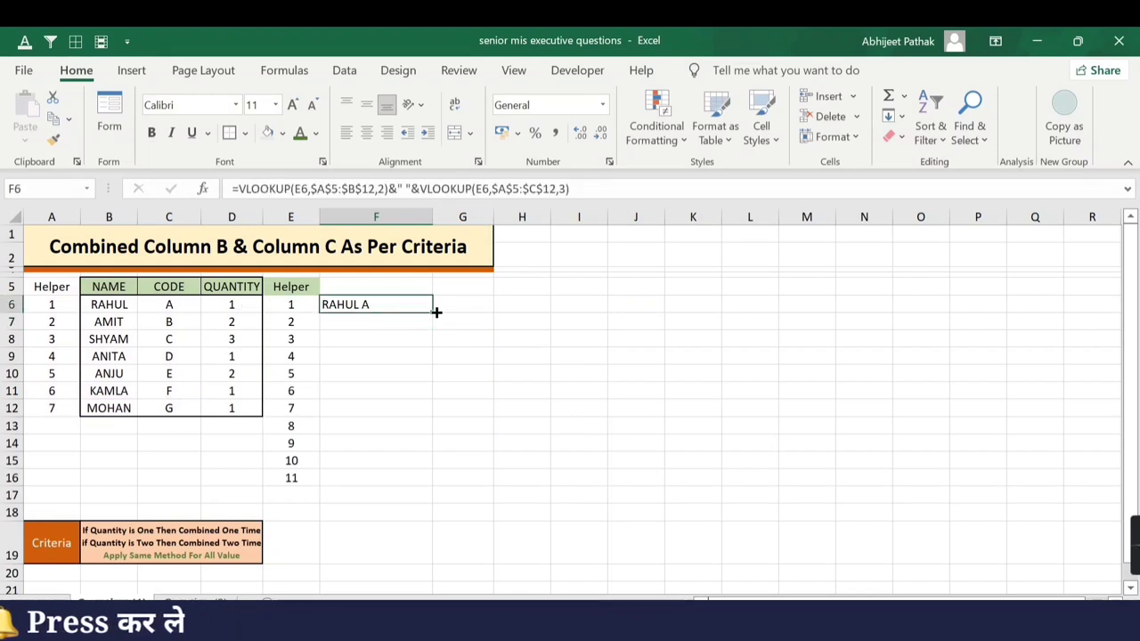
pyautogui.moveTo(433, 312); pyautogui.dragTo(436, 485)
pyautogui.click(377, 304)
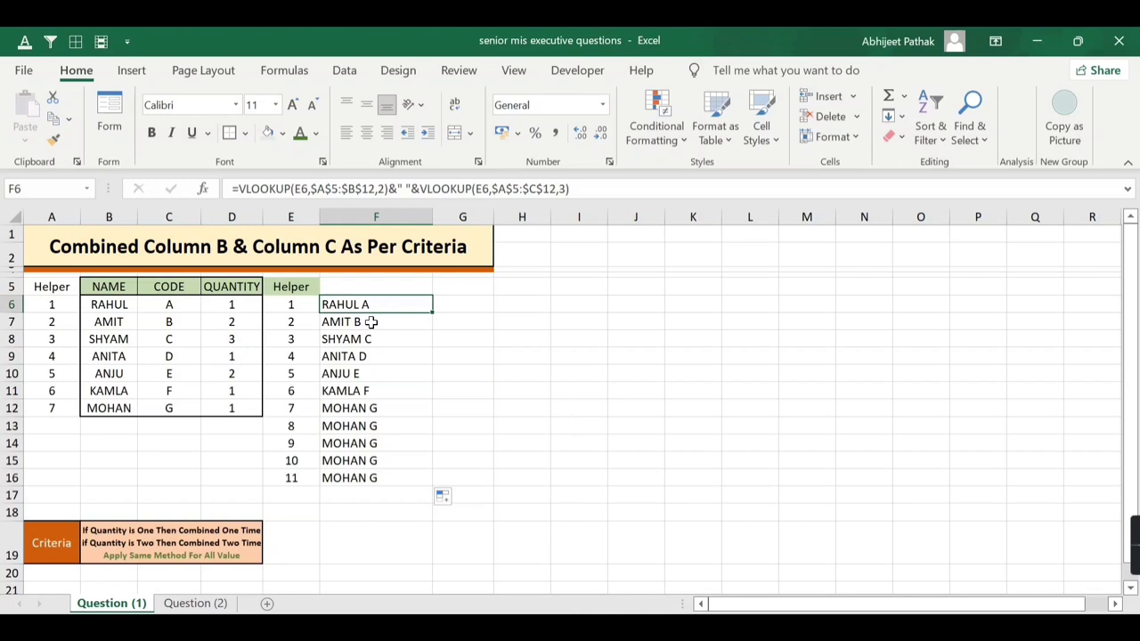
# - Compare the combined entries in F6:F12 with the names and codes in columns B and C
pyautogui.click(133, 306)
pyautogui.click(161, 304)
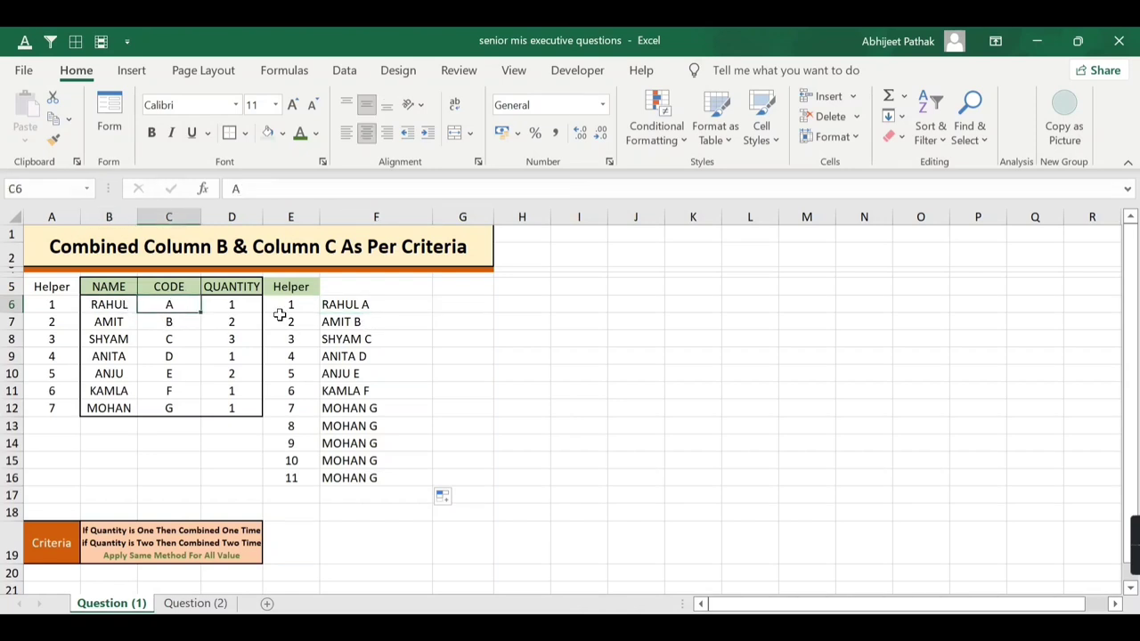
pyautogui.click(378, 302)
pyautogui.click(114, 323)
pyautogui.click(162, 323)
pyautogui.click(391, 322)
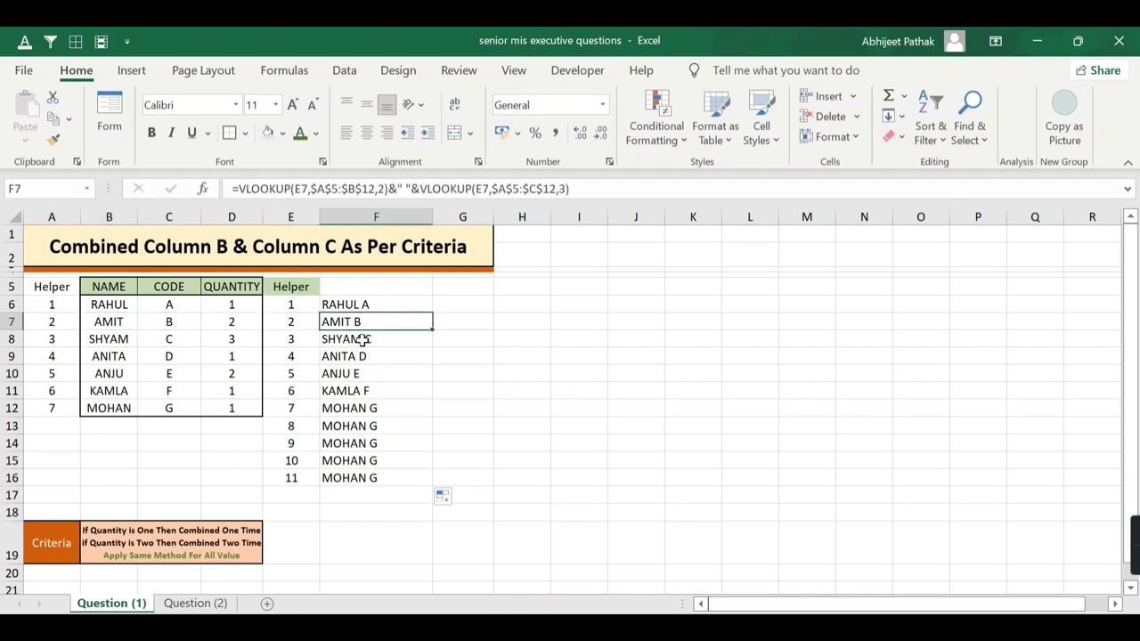
pyautogui.click(369, 338)
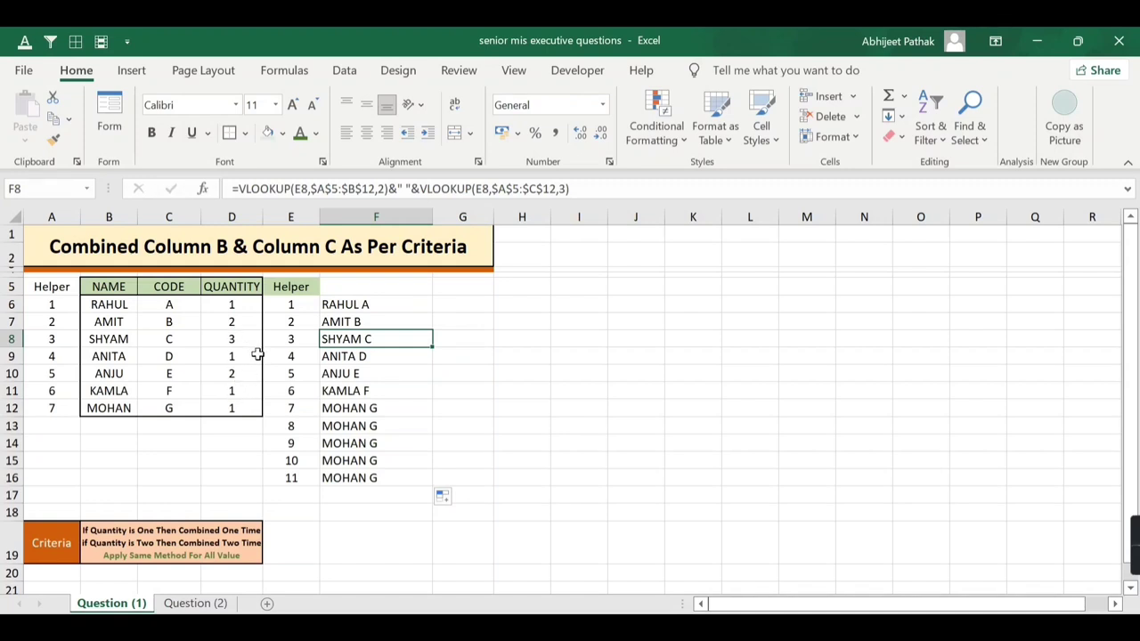
pyautogui.moveTo(352, 314); pyautogui.dragTo(357, 411)
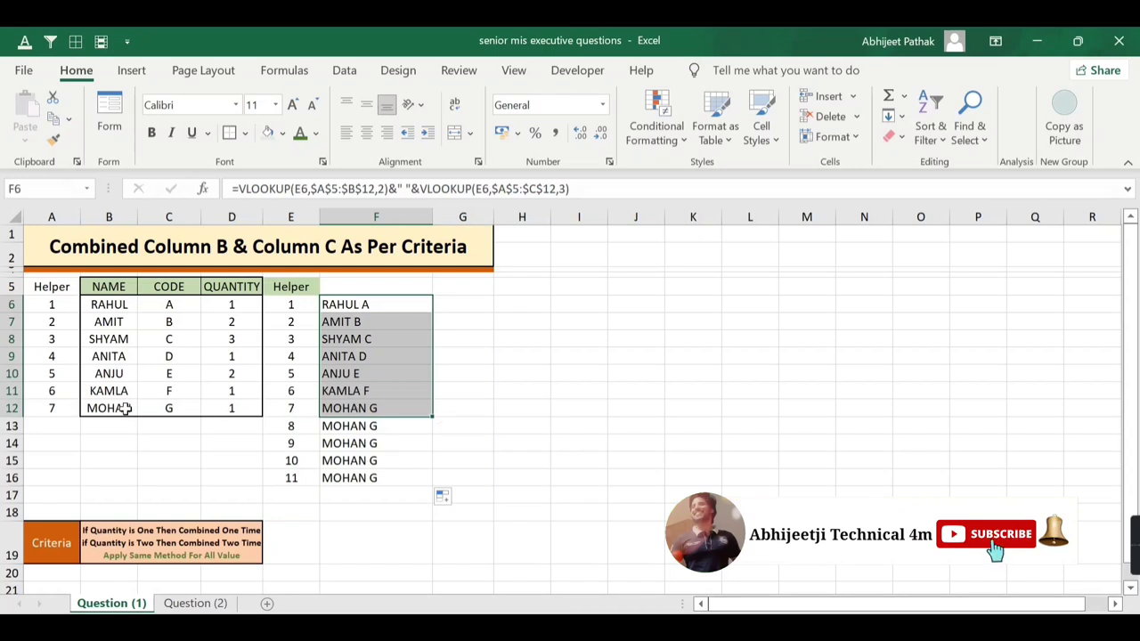
# - Examine the formula results in F13:F16 against helper values 8 to 11 in column E and the helper numbers in column A
pyautogui.click(298, 426)
pyautogui.click(301, 444)
pyautogui.click(300, 462)
pyautogui.click(298, 477)
pyautogui.moveTo(354, 425); pyautogui.dragTo(353, 478)
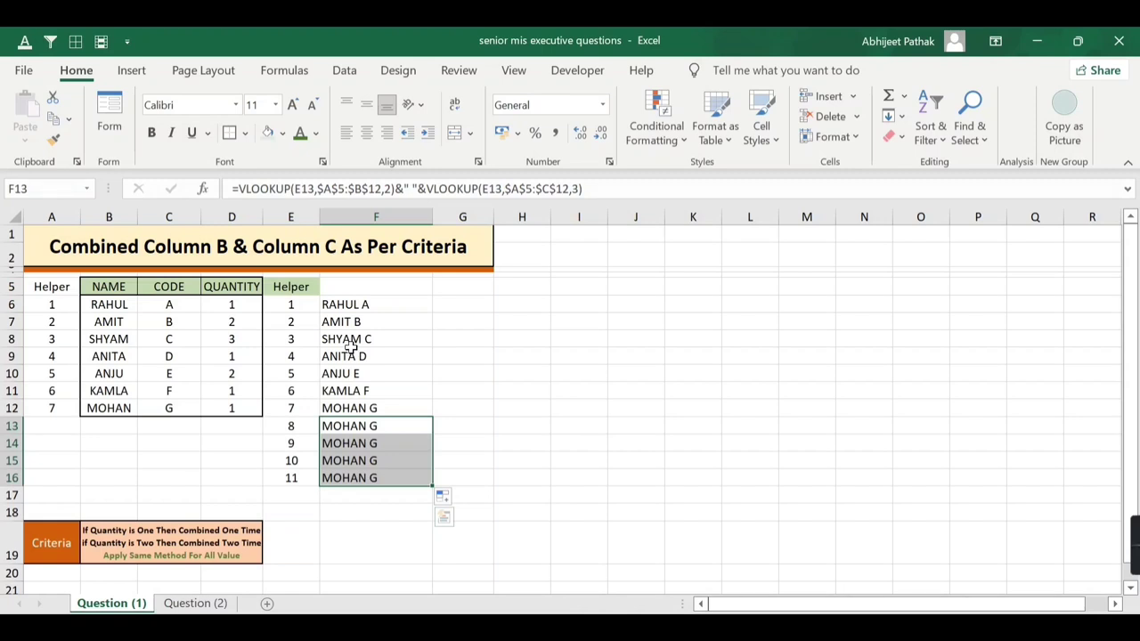
pyautogui.click(343, 427)
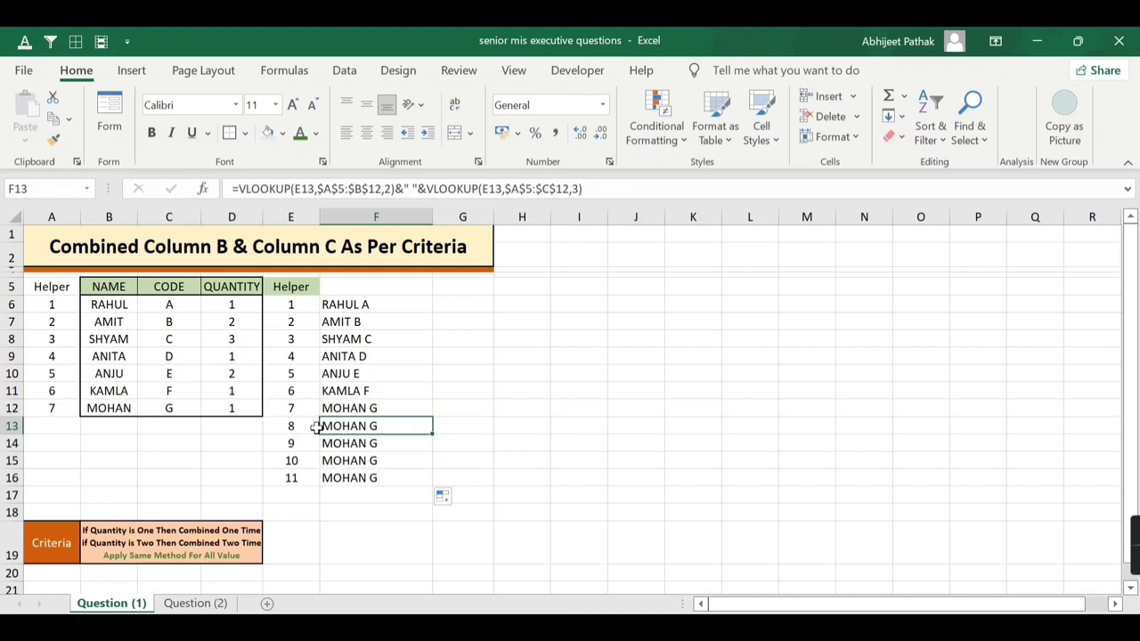
pyautogui.click(292, 410)
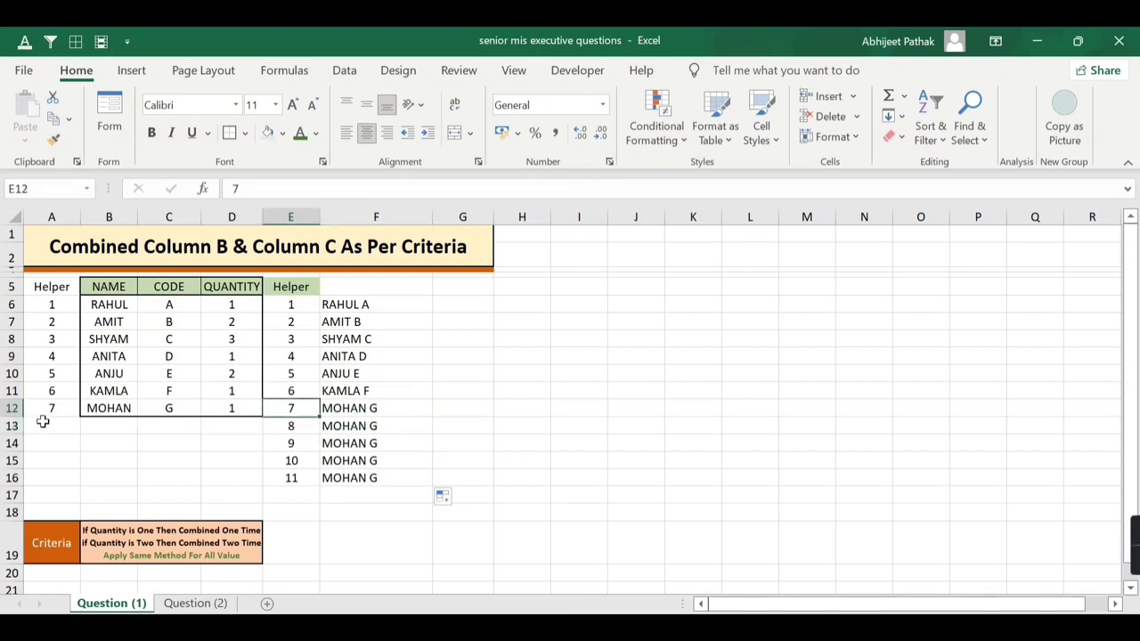
pyautogui.moveTo(352, 425); pyautogui.dragTo(357, 482)
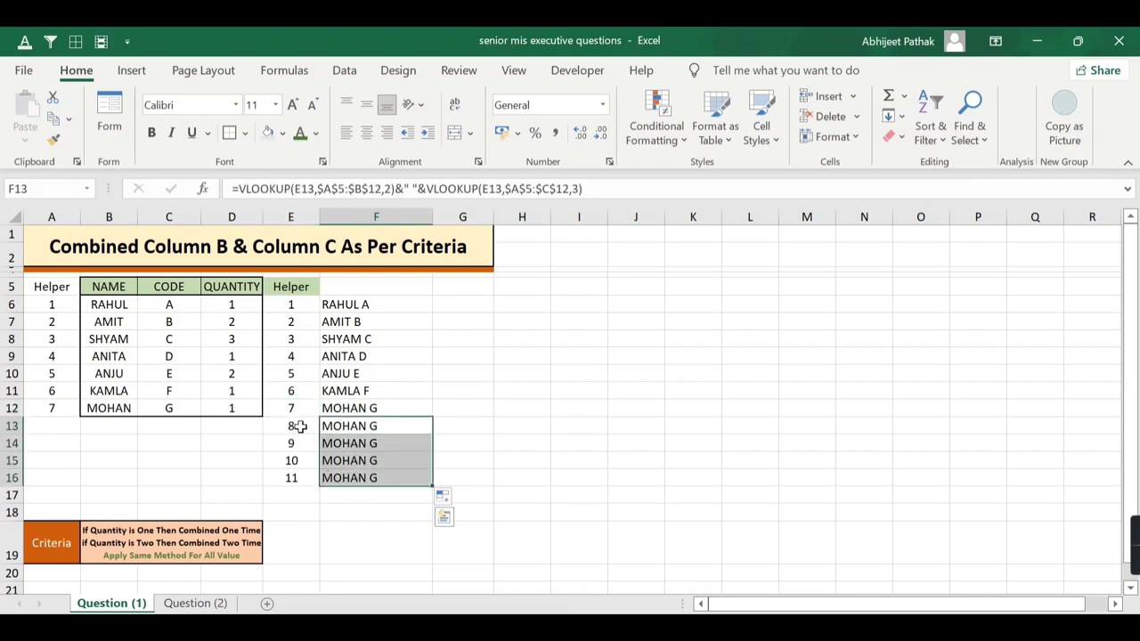
pyautogui.click(299, 427)
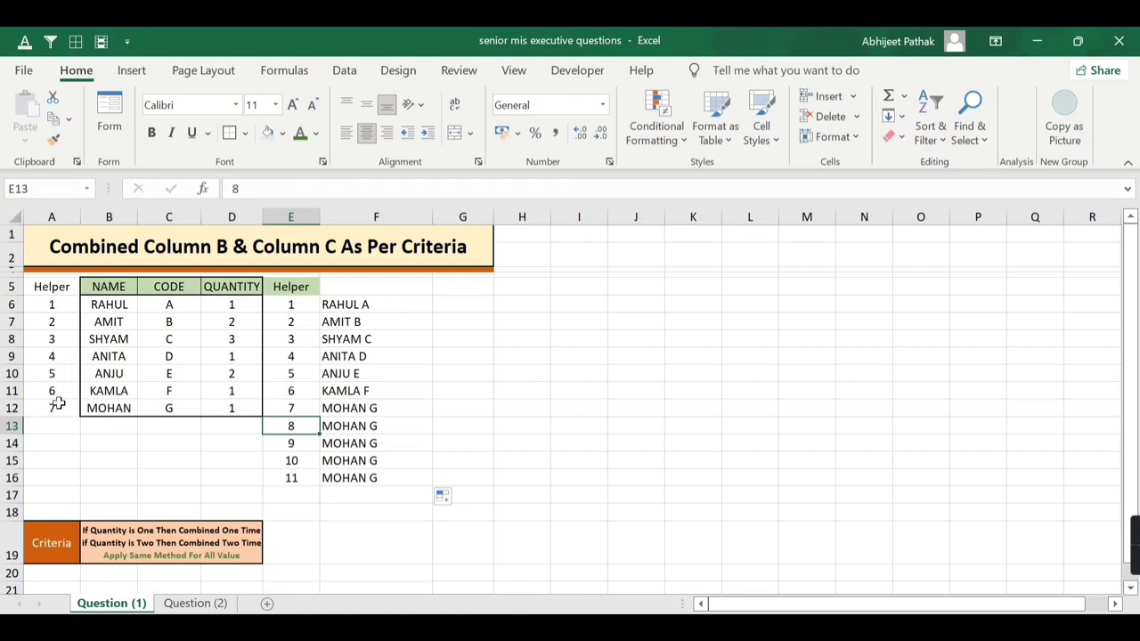
pyautogui.click(301, 442)
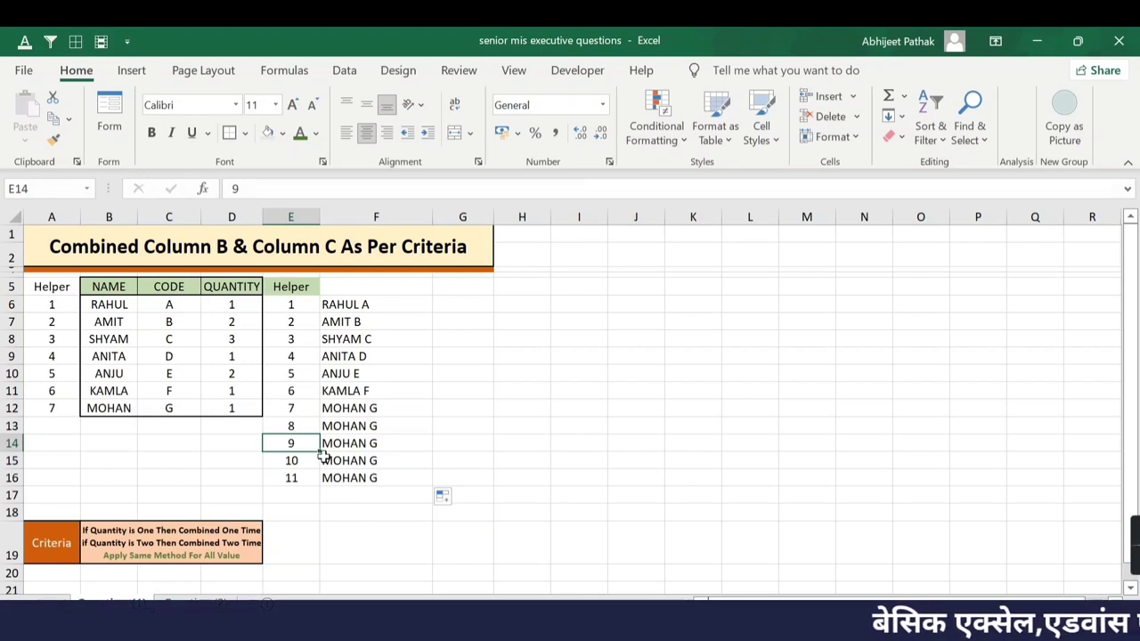
pyautogui.moveTo(365, 305); pyautogui.dragTo(368, 476)
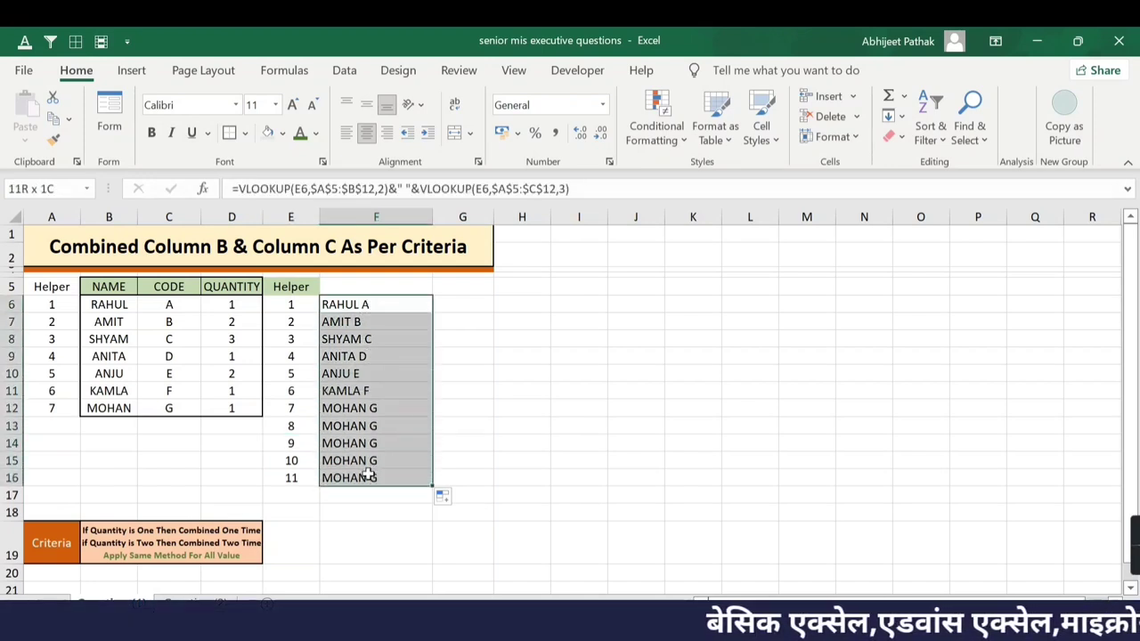
# - Compare the quantities in column D and the helper numbers in A6:A7 with the combined entries in column F
pyautogui.click(233, 305)
pyautogui.moveTo(240, 303); pyautogui.dragTo(237, 424)
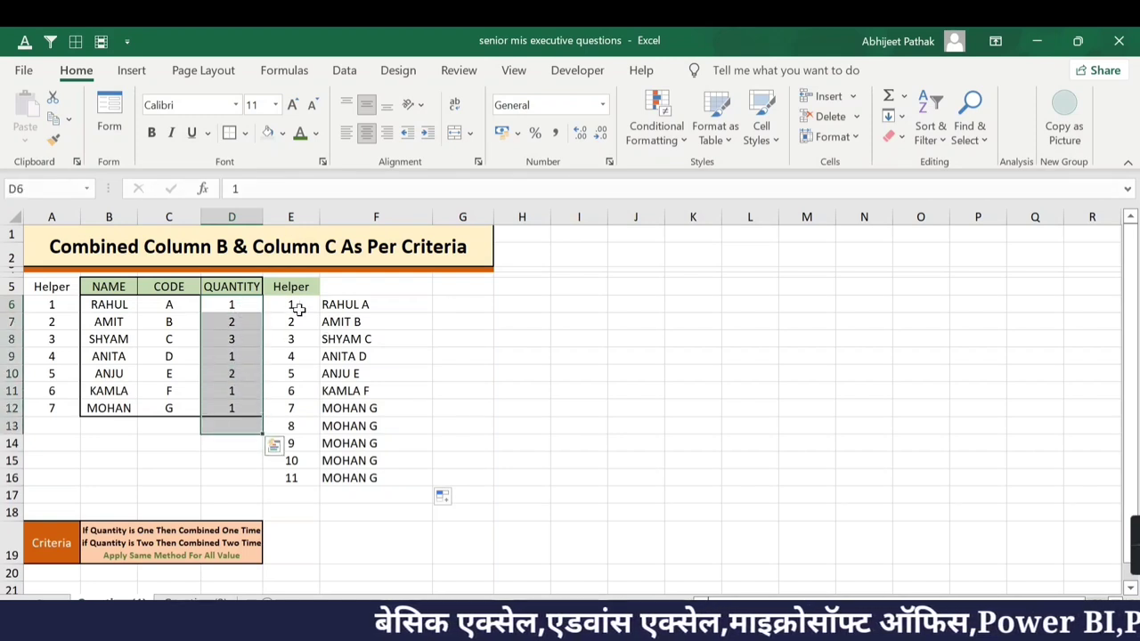
pyautogui.click(234, 306)
pyautogui.click(365, 304)
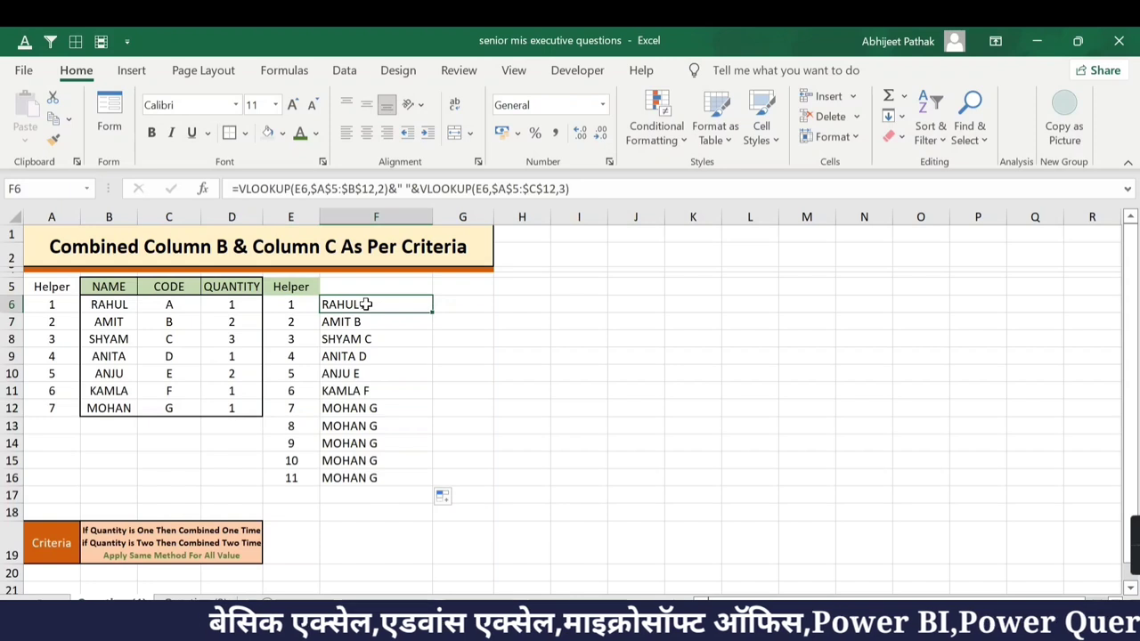
pyautogui.click(237, 323)
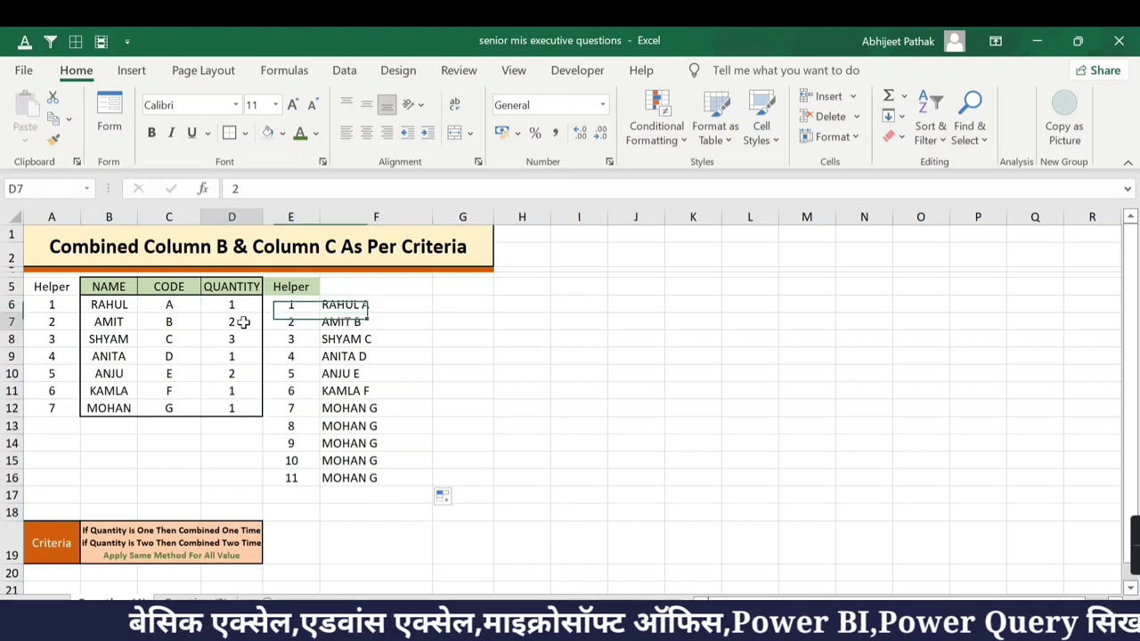
pyautogui.click(348, 326)
pyautogui.click(352, 338)
pyautogui.click(351, 322)
pyautogui.click(352, 339)
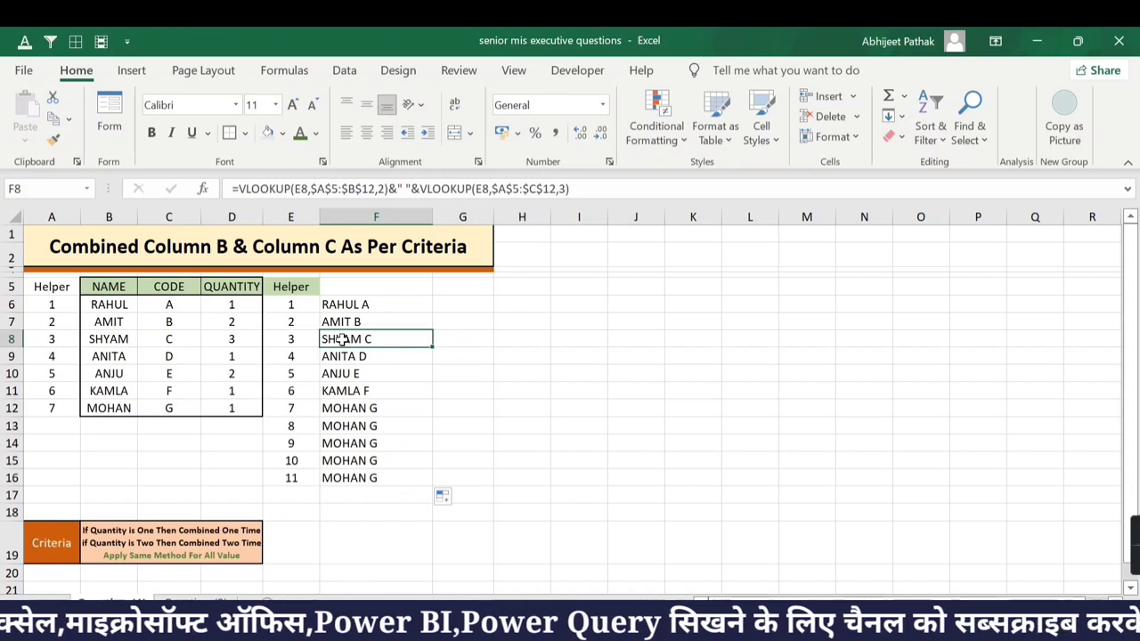
pyautogui.click(52, 306)
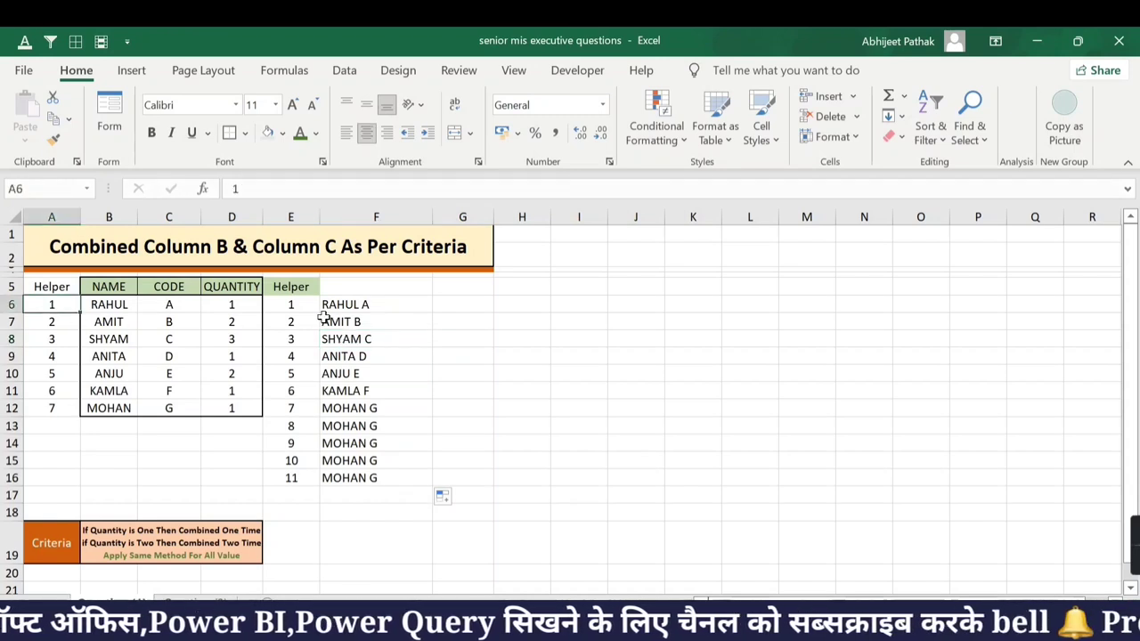
pyautogui.click(354, 304)
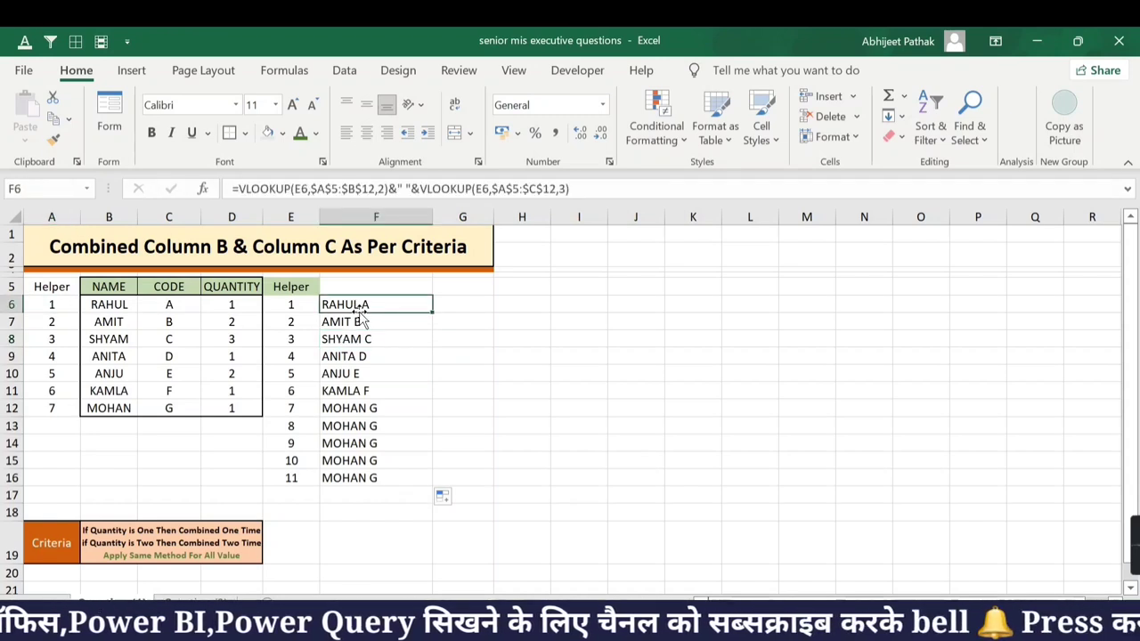
pyautogui.click(52, 321)
pyautogui.click(354, 323)
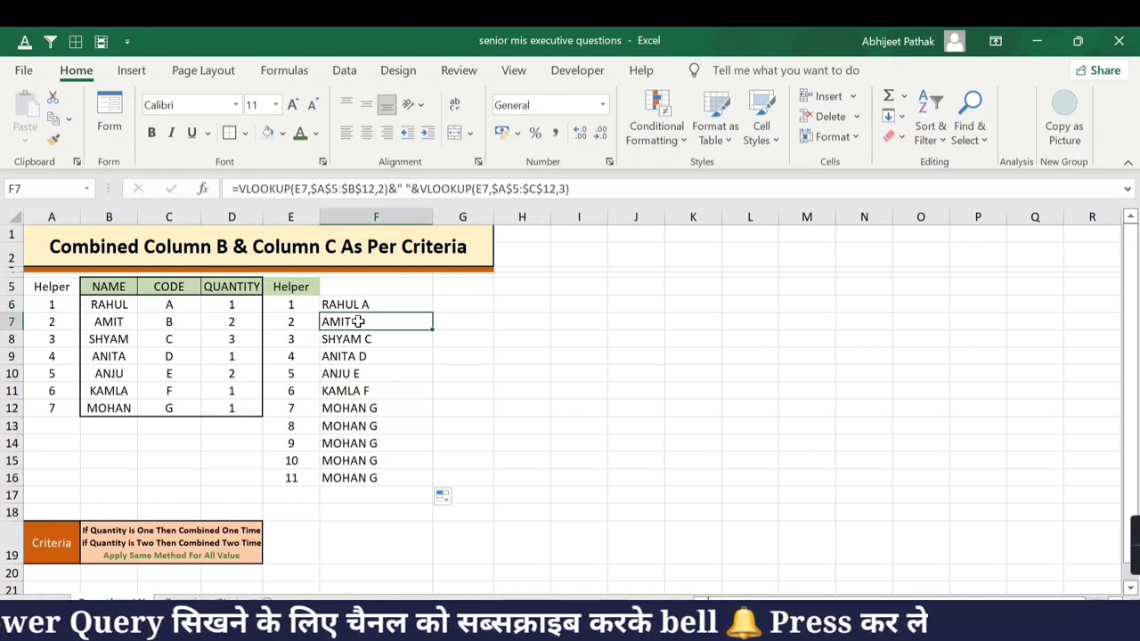
# - Change the helper number in cell A8 to 4 and check the combined entry in F8
pyautogui.click(58, 339)
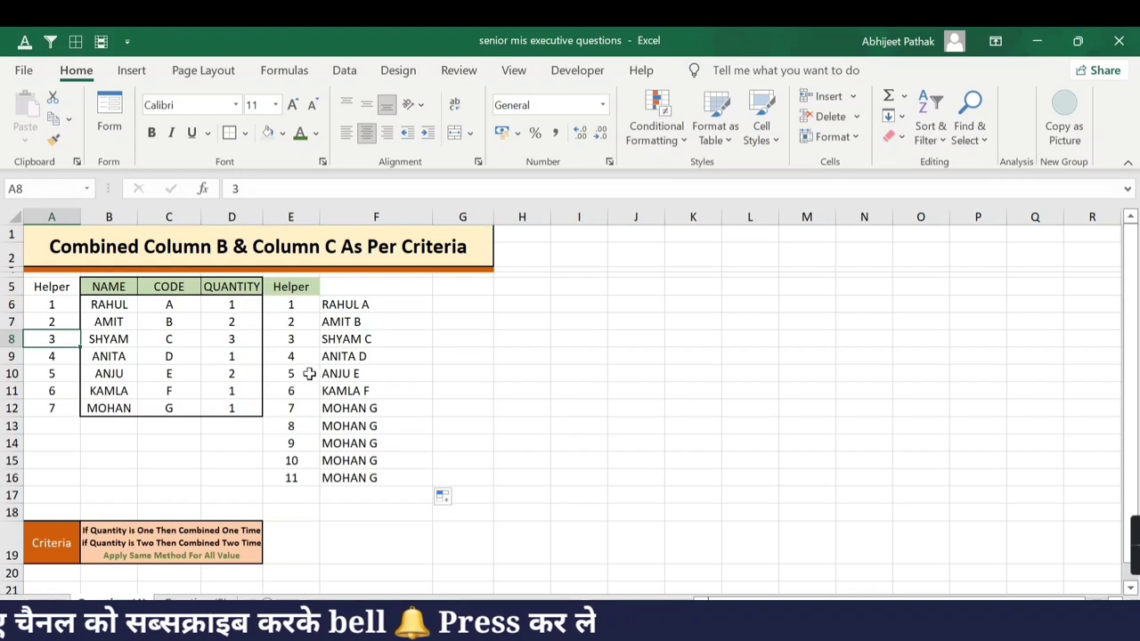
pyautogui.write('4')
pyautogui.click(375, 338)
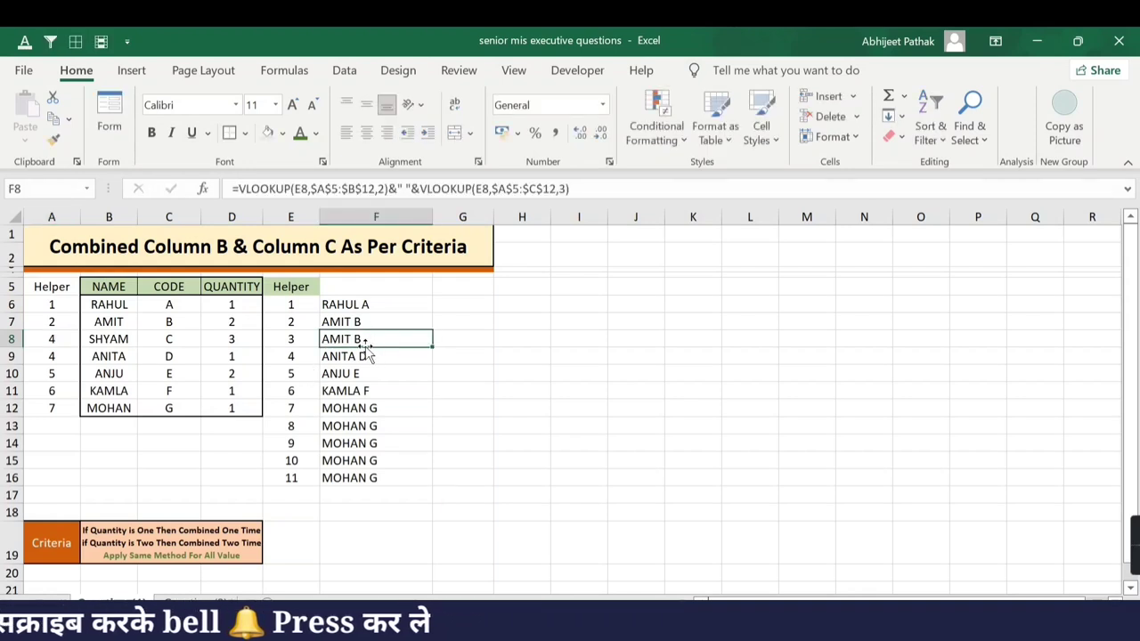
# - Compare the combined entries in F7:F8 with helper value 3 in E8 and the helper number in A8
pyautogui.moveTo(364, 324); pyautogui.dragTo(361, 339)
pyautogui.hotkey('ctrl', 'd')
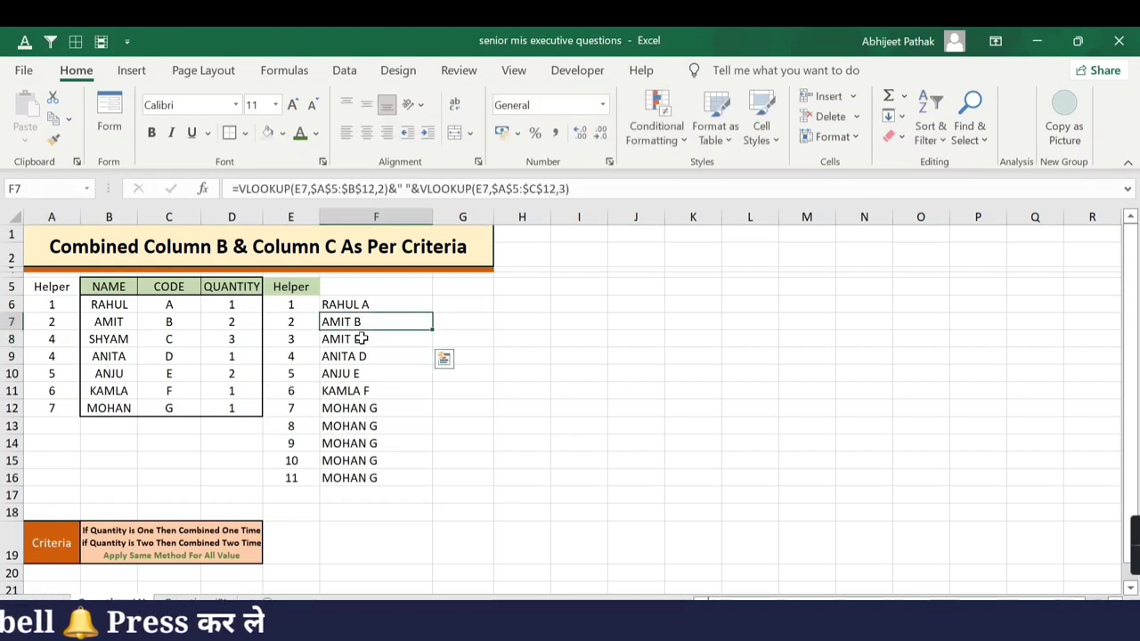
pyautogui.click(360, 338)
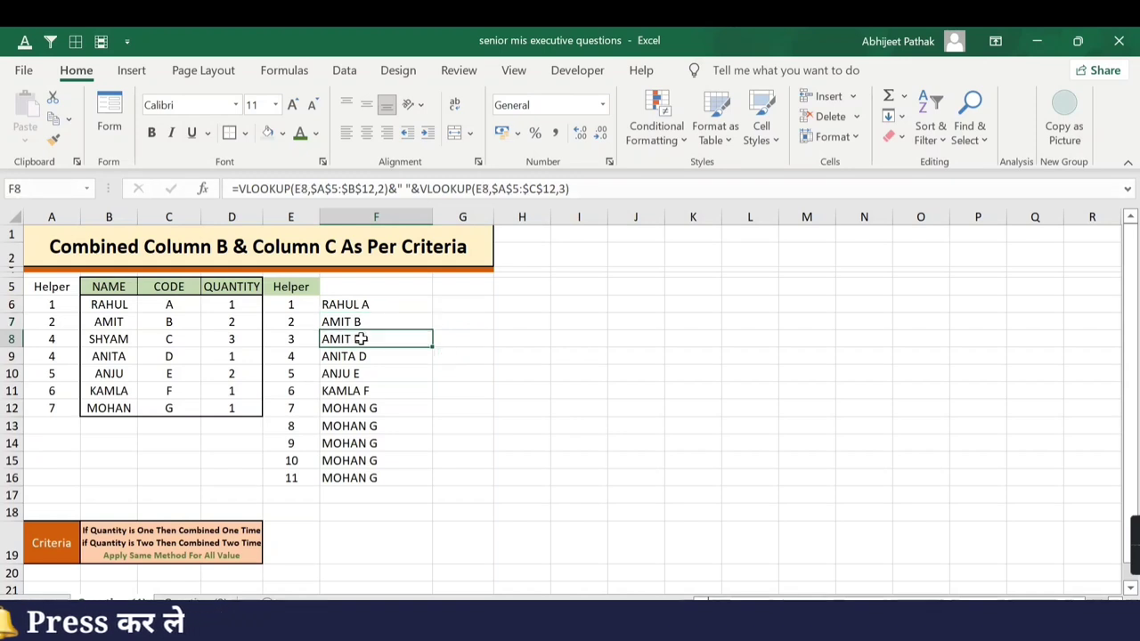
pyautogui.click(305, 338)
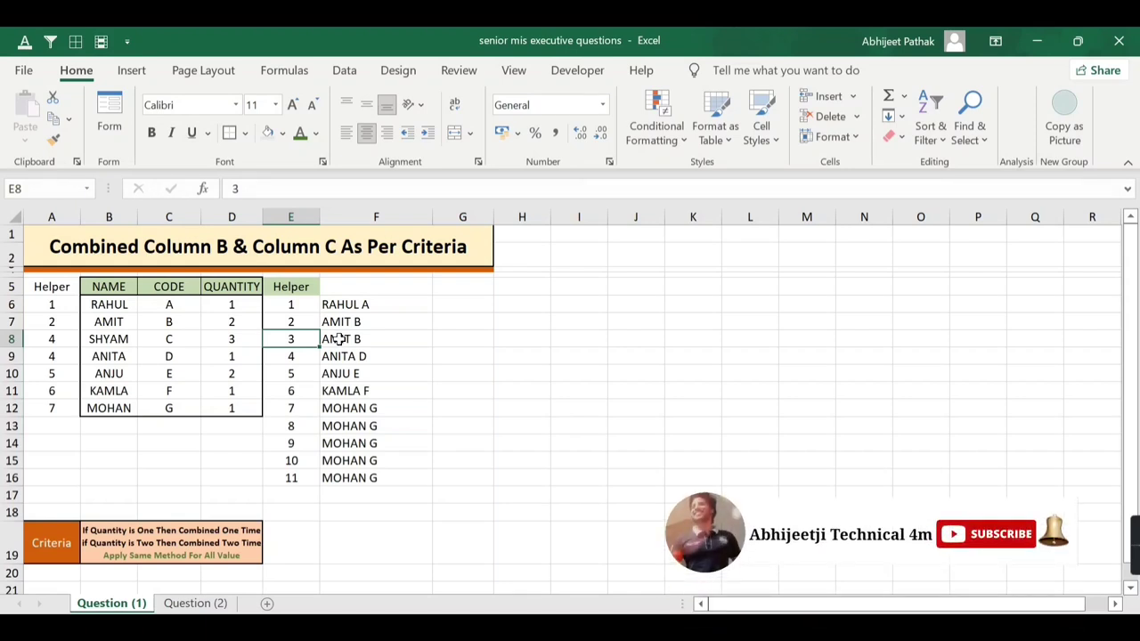
pyautogui.click(68, 336)
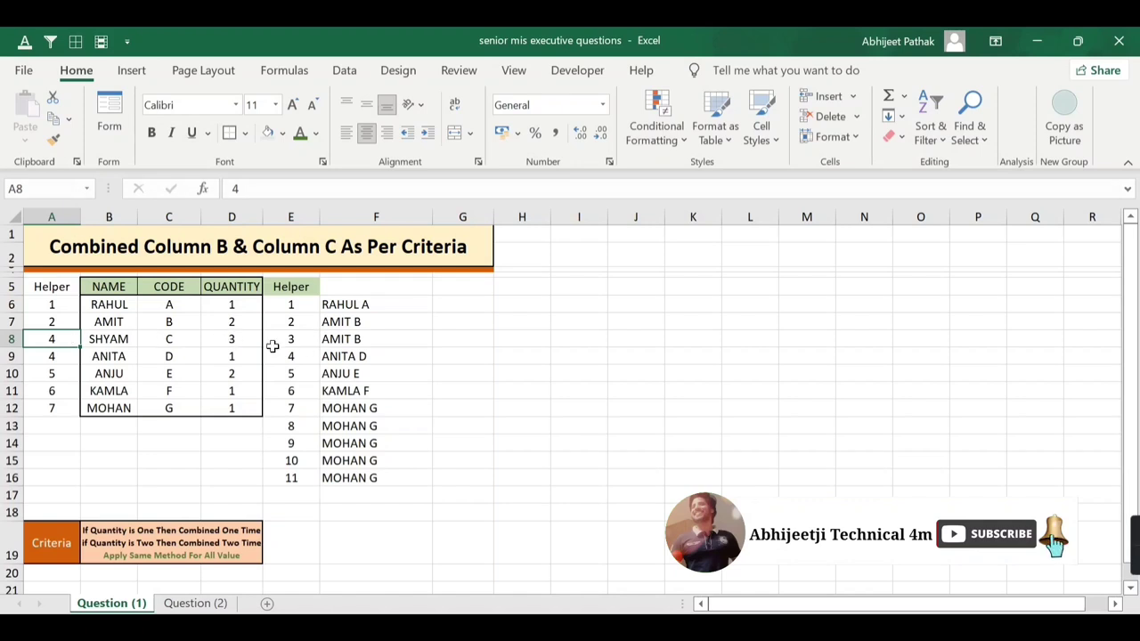
# - Change the helper number in cell A9 to 7 and check the combined entry in F9
pyautogui.click(54, 356)
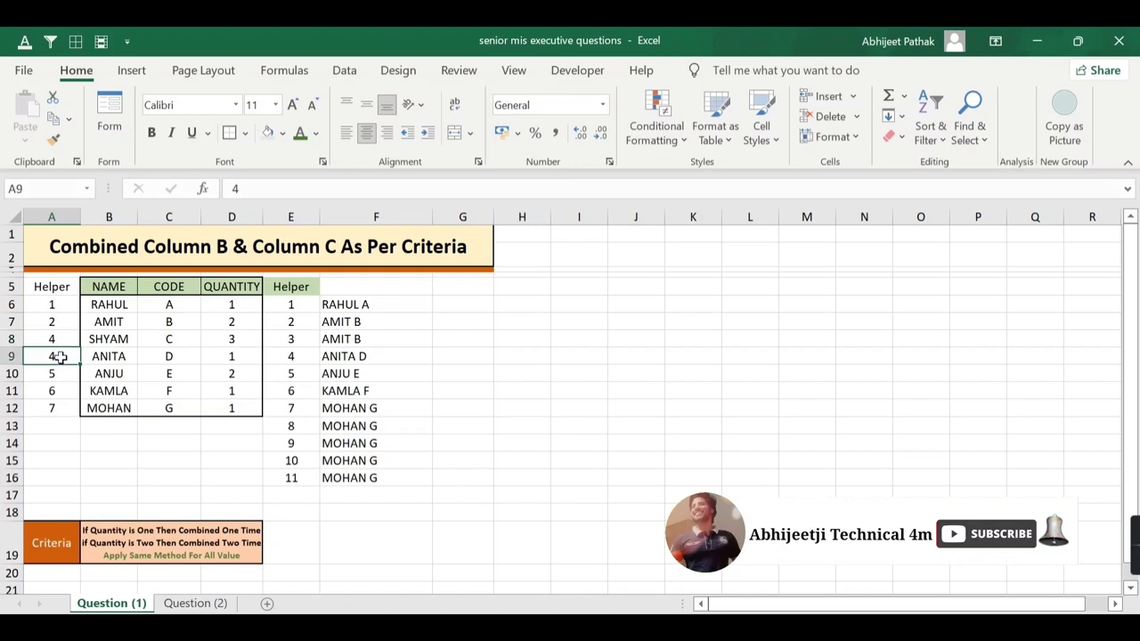
pyautogui.write('7')
pyautogui.click(440, 391)
pyautogui.click(336, 359)
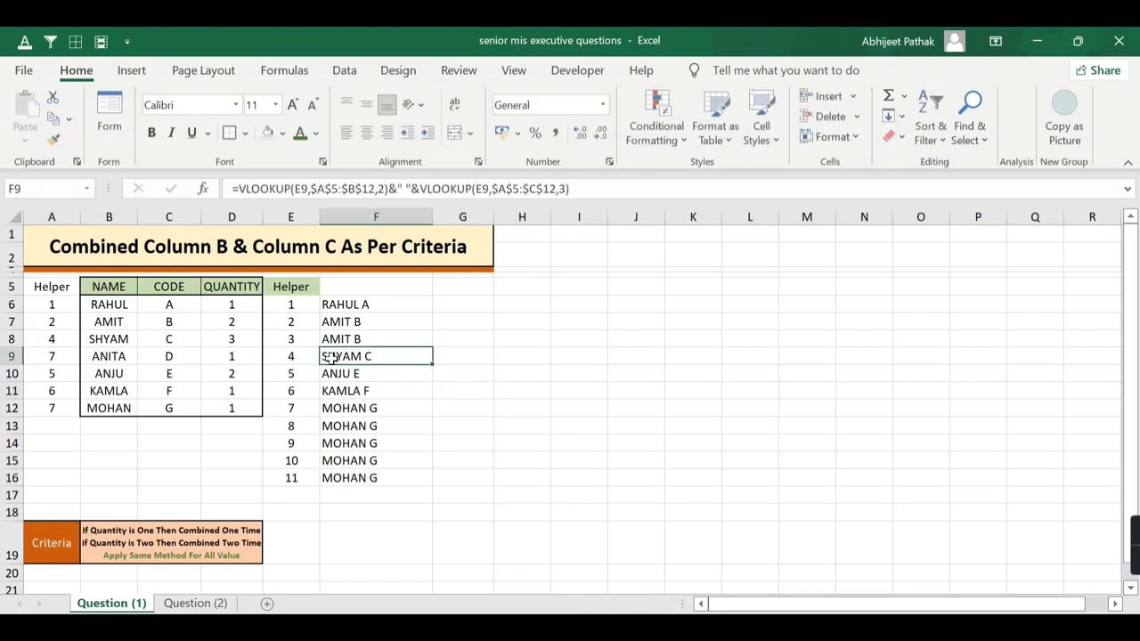
# - Change the helper number in cell A10 to 8 and check the combined entry in F10
pyautogui.click(54, 357)
pyautogui.click(58, 373)
pyautogui.doubleClick(56, 374)
pyautogui.press('BackSpace')
pyautogui.write('8')
pyautogui.click(382, 374)
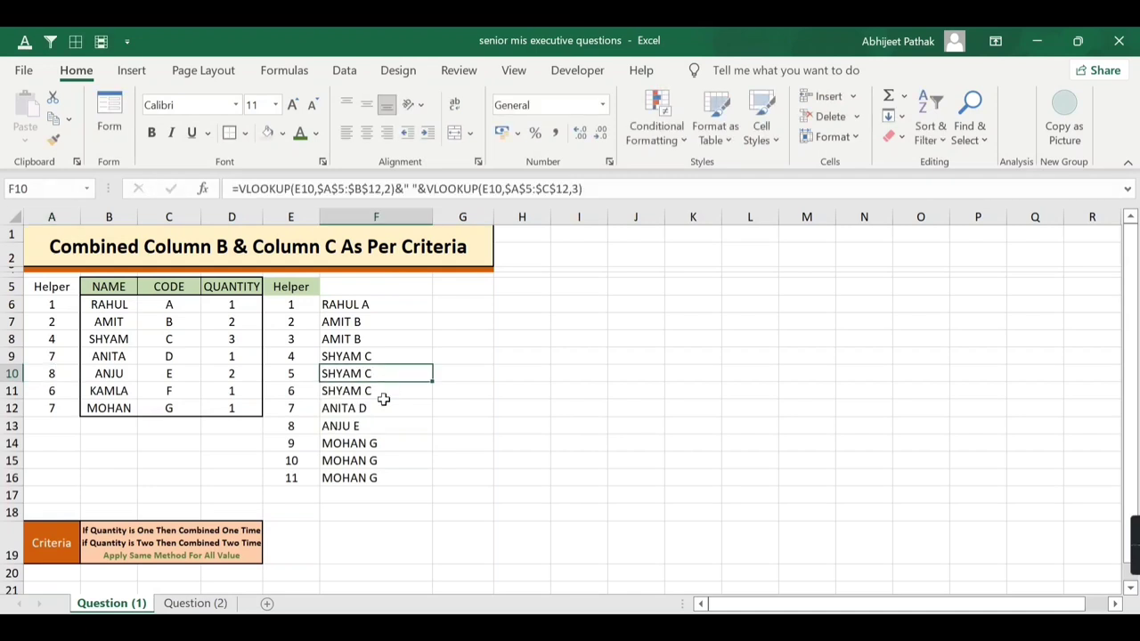
# - Change the helper number in cell A11 to 10 and check the combined entry in F12
pyautogui.click(67, 392)
pyautogui.doubleClick(65, 392)
pyautogui.press('BackSpace')
pyautogui.write('10')
pyautogui.click(387, 406)
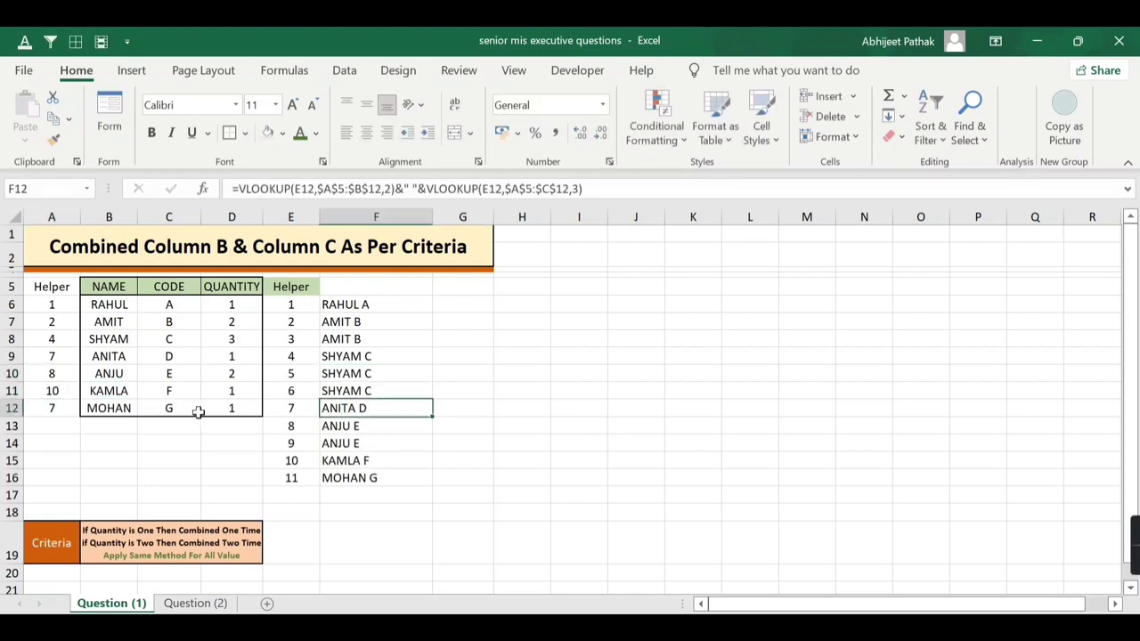
# - Change the helper number in cell A12 to 11
pyautogui.click(51, 407)
pyautogui.write('11')
pyautogui.click(458, 424)
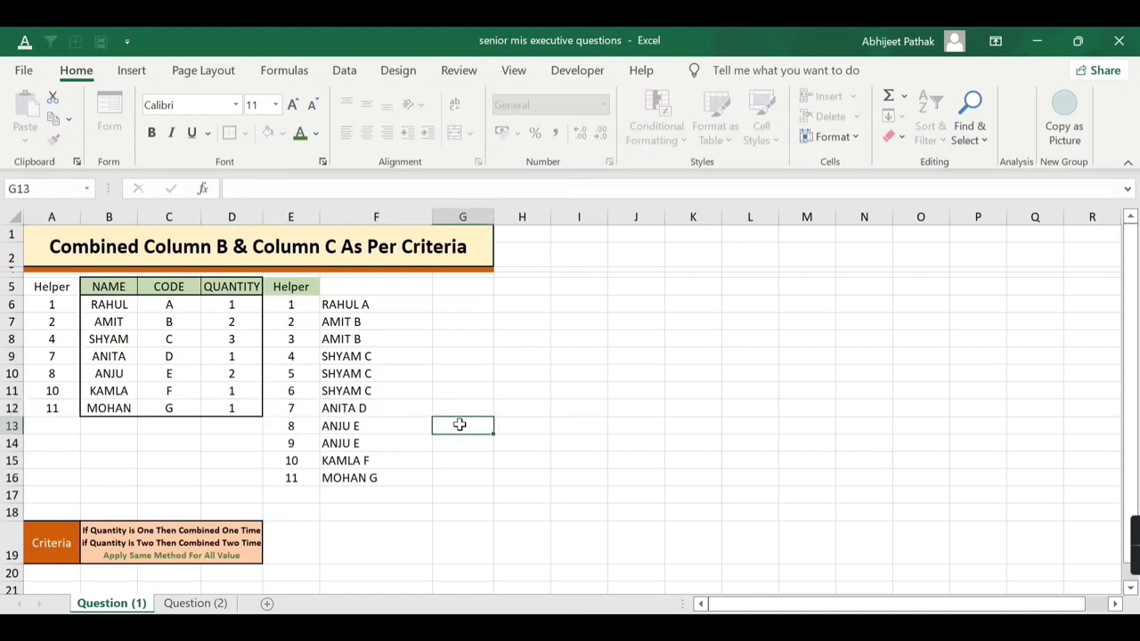
# - Review the repeated combined entries in F9:F16 against the quantities and the helper numbers in column A
pyautogui.click(379, 357)
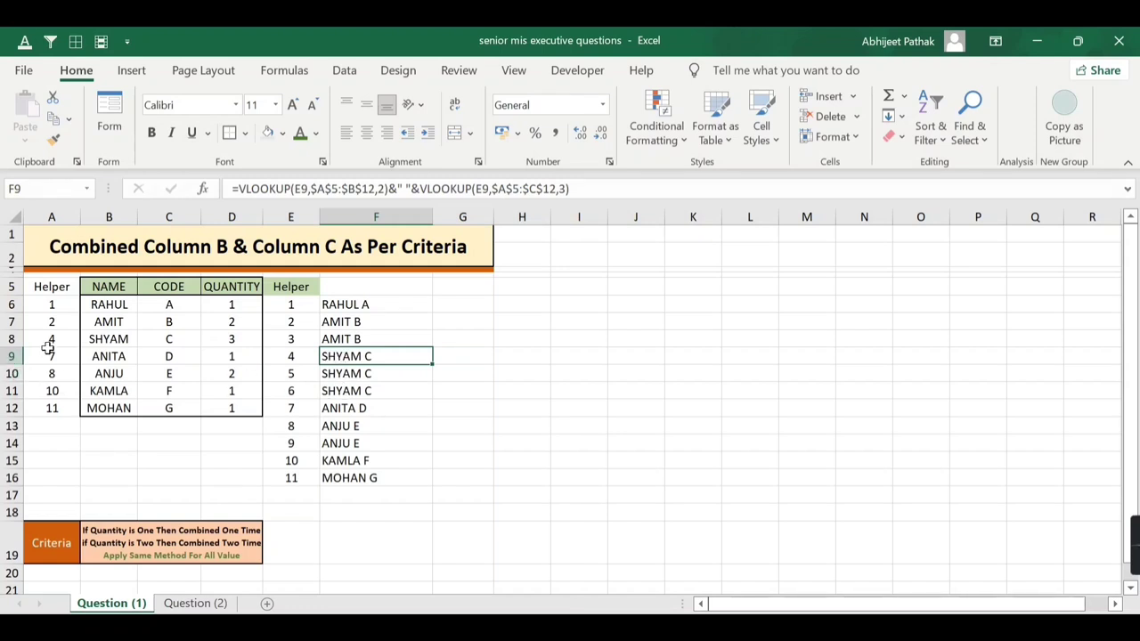
pyautogui.click(344, 407)
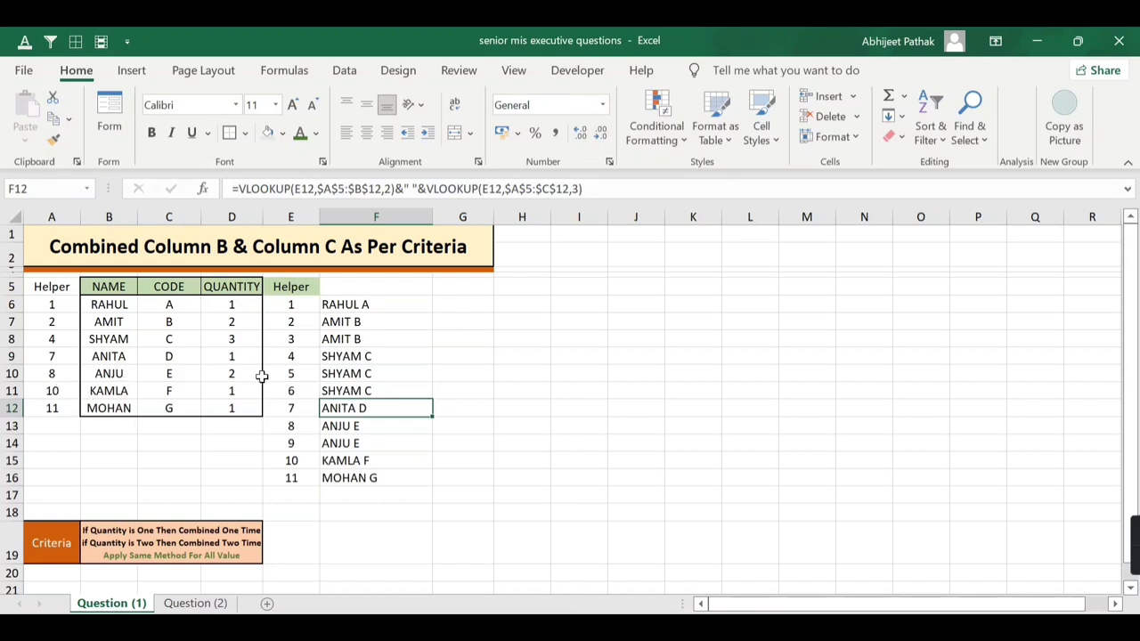
pyautogui.moveTo(331, 430)
pyautogui.mouseDown()
pyautogui.moveTo(347, 426)
pyautogui.moveTo(335, 441)
pyautogui.mouseUp()
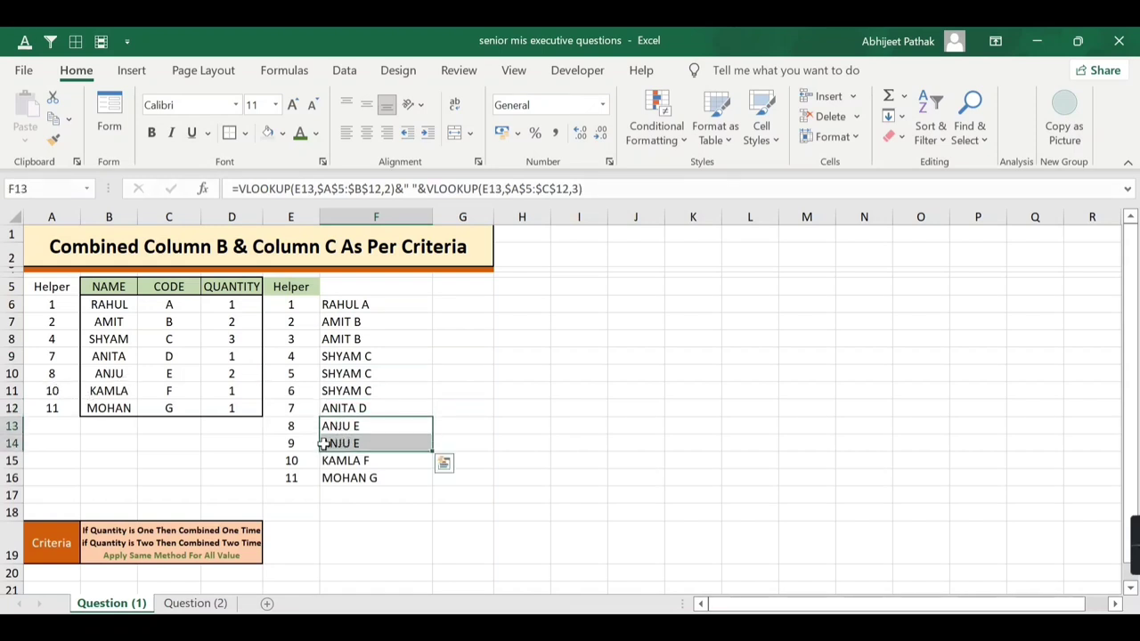
pyautogui.click(354, 461)
pyautogui.click(375, 477)
pyautogui.click(51, 306)
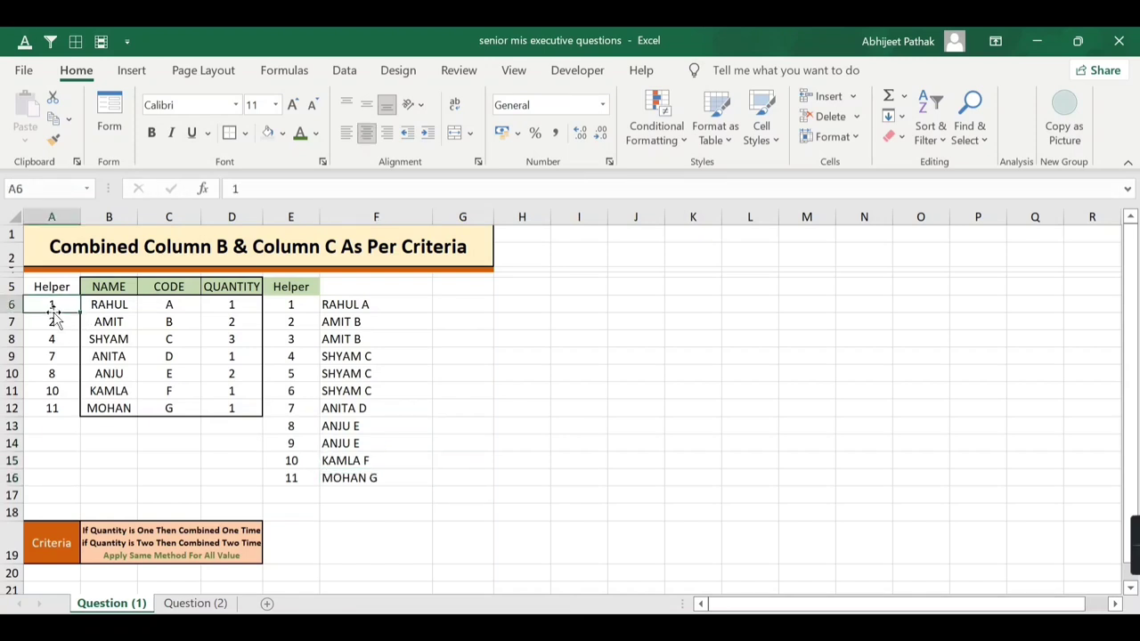
pyautogui.moveTo(53, 320); pyautogui.dragTo(53, 402)
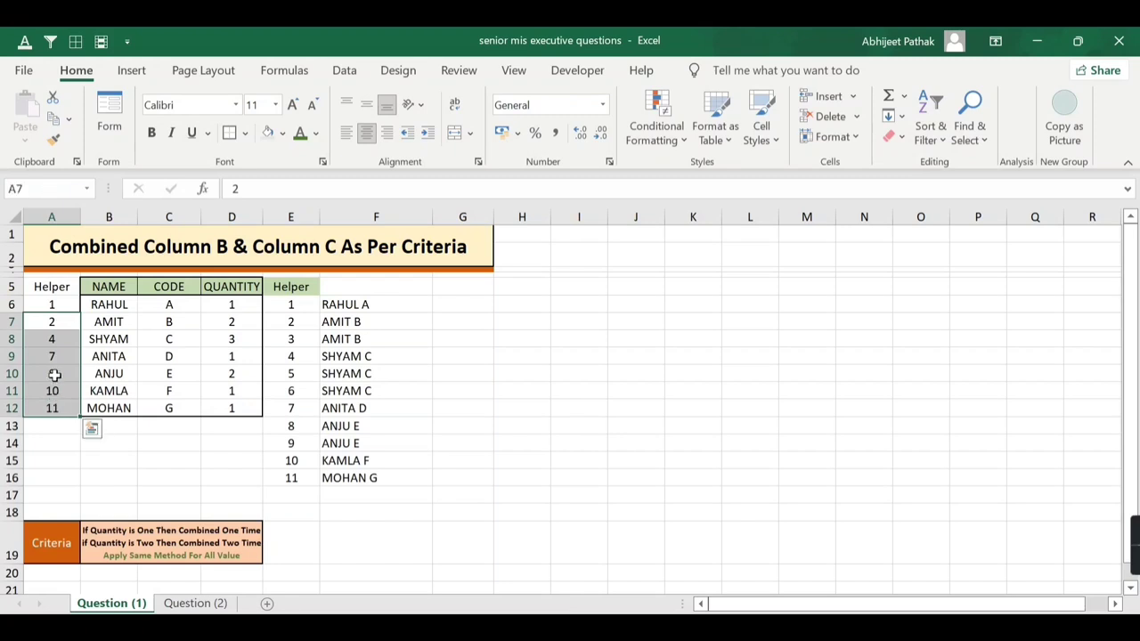
# - Replace the helper number in A7 with the formula =A6+D6, adding the previous helper number and quantity
pyautogui.click(57, 321)
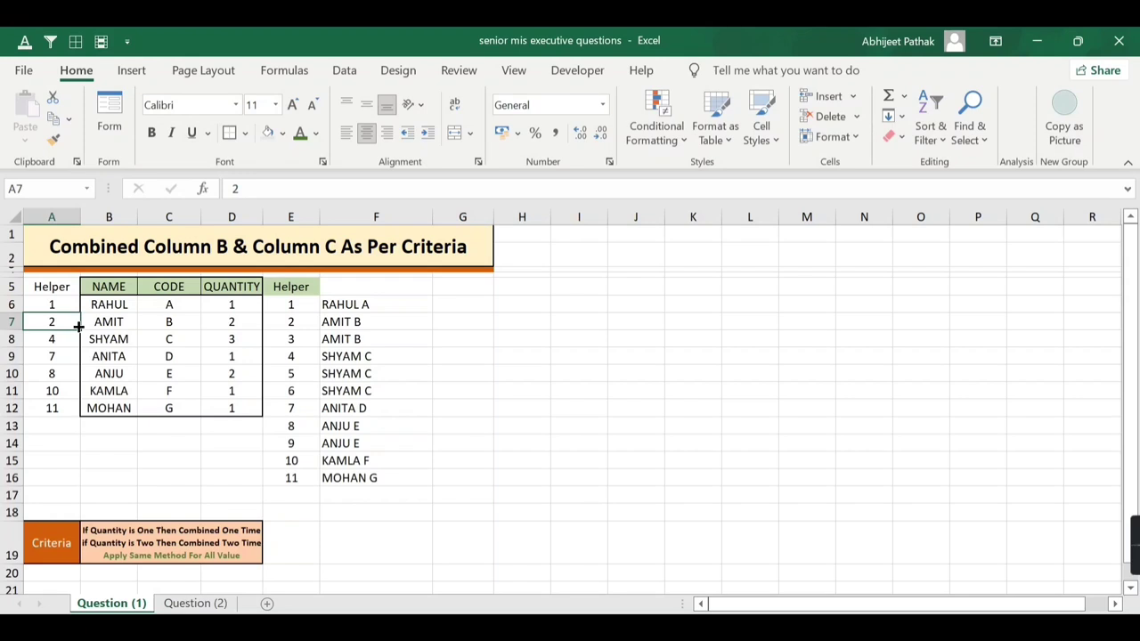
pyautogui.write('=')
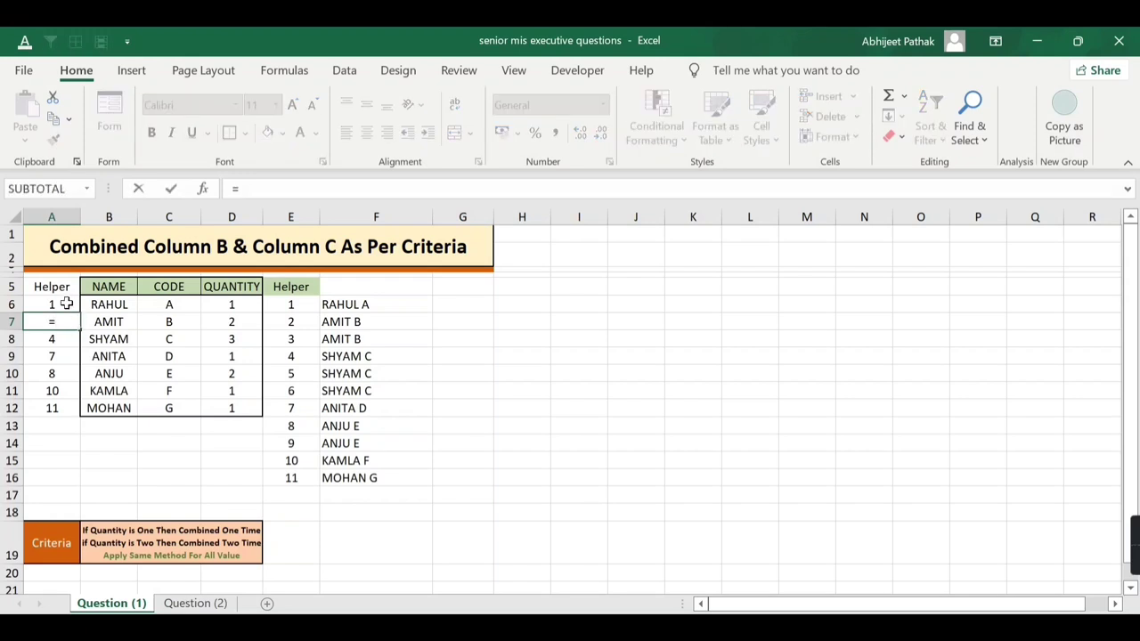
pyautogui.click(67, 303)
pyautogui.write('+')
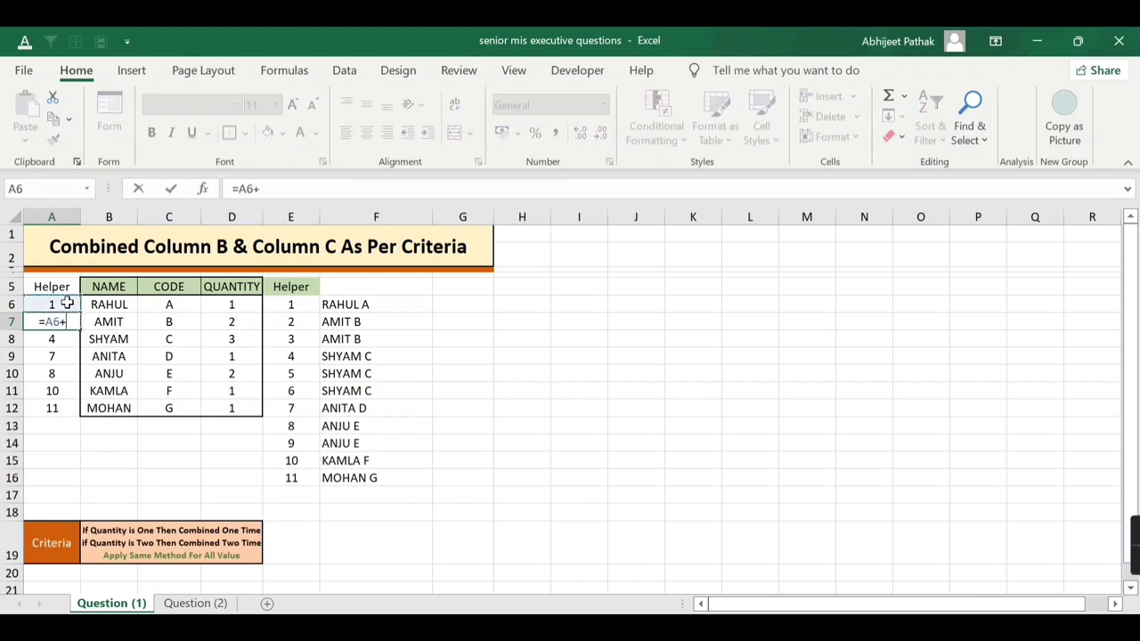
pyautogui.click(232, 301)
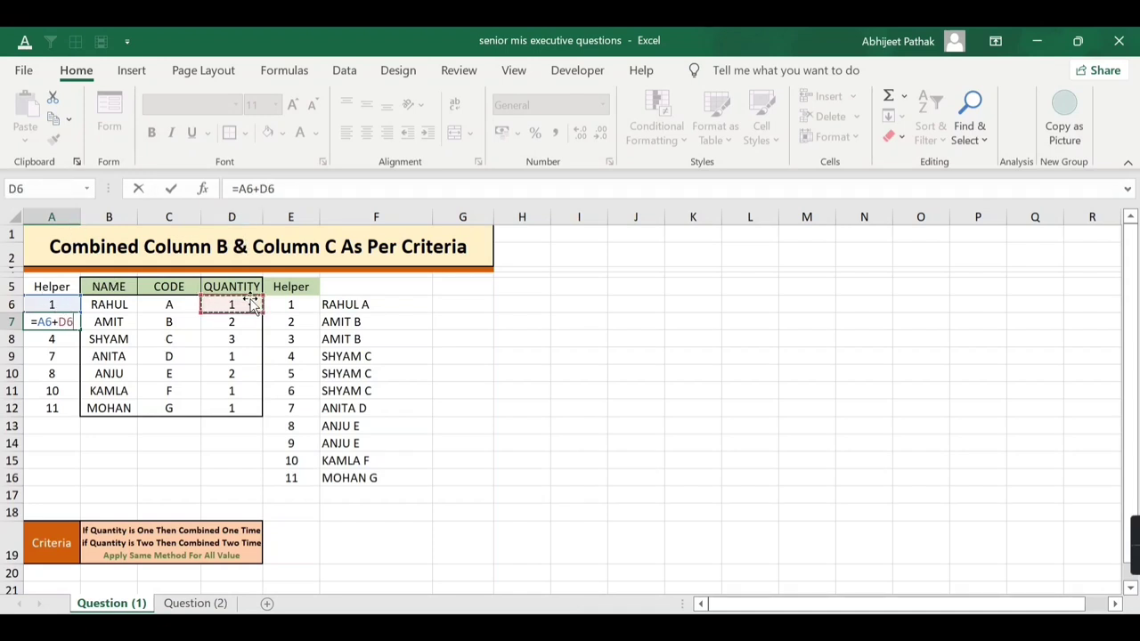
pyautogui.press('Return')
# - Fill the helper formula from A7 down to A12 and check the formula in A12
pyautogui.click(53, 321)
pyautogui.moveTo(82, 331); pyautogui.dragTo(82, 410)
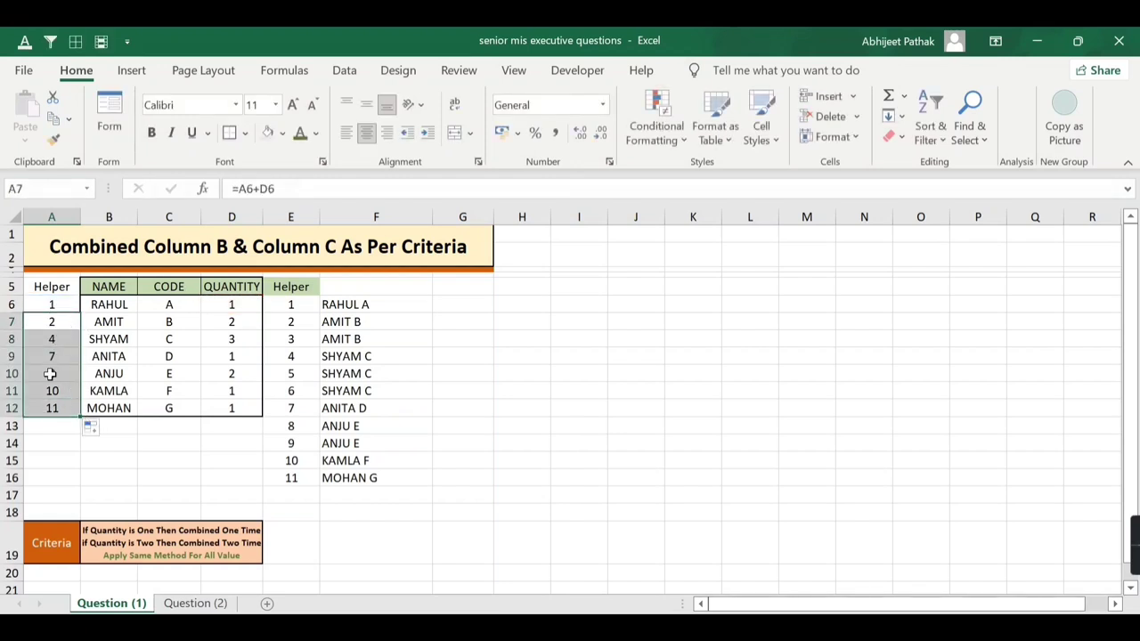
pyautogui.click(52, 406)
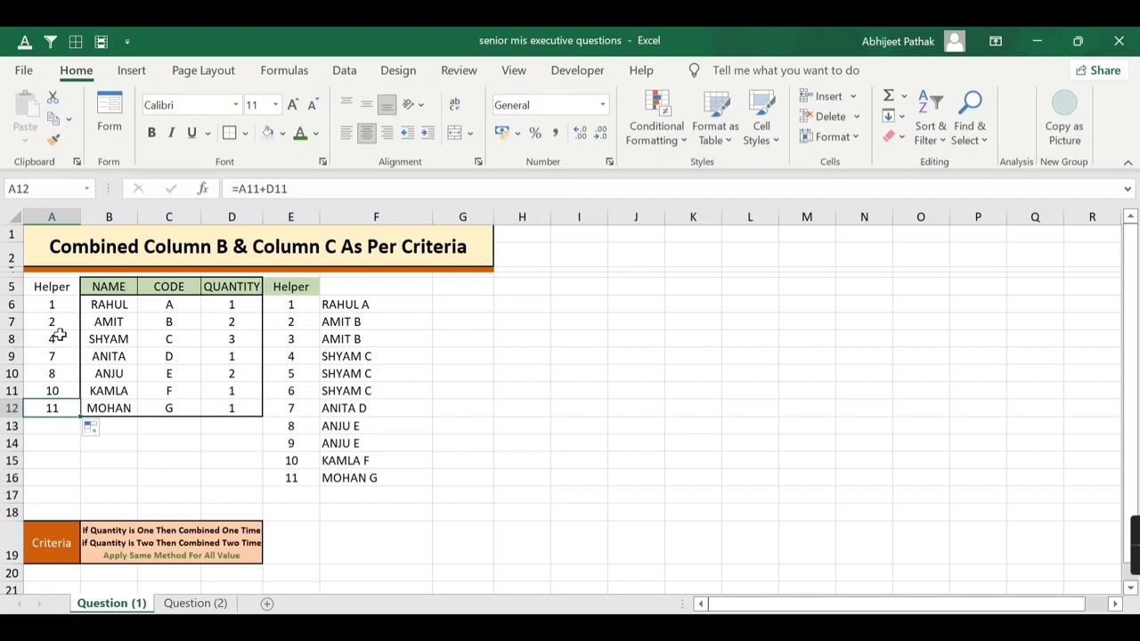
# - Trace helper values 1 to 3 in column E to the helper numbers in column A and the combined entries in F6:F8
pyautogui.click(54, 303)
pyautogui.click(302, 304)
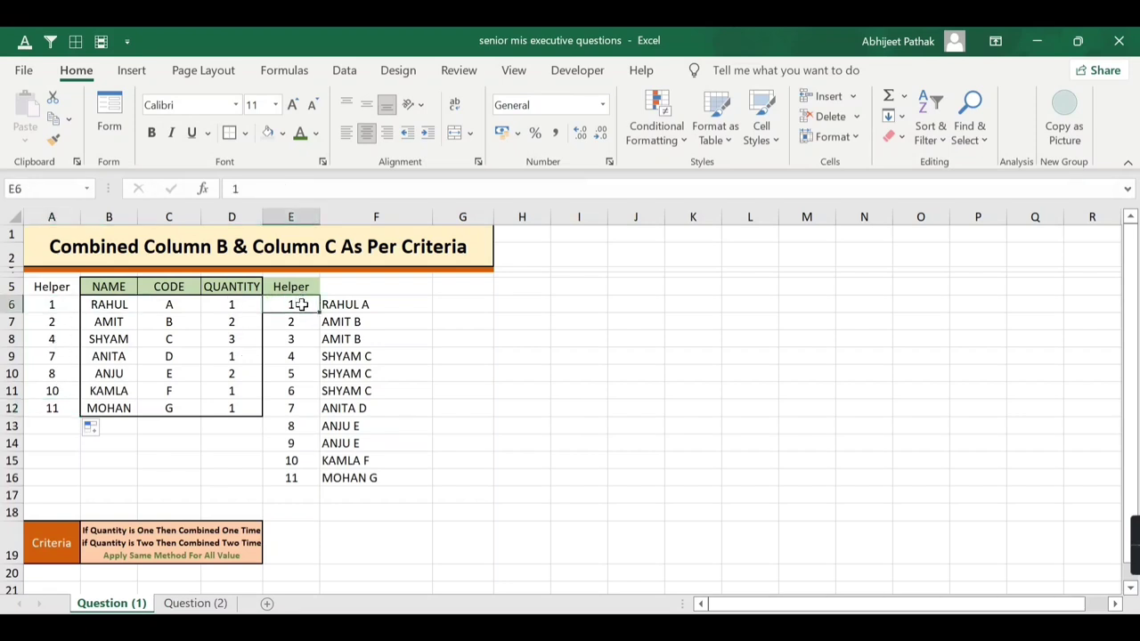
pyautogui.click(363, 305)
pyautogui.click(53, 303)
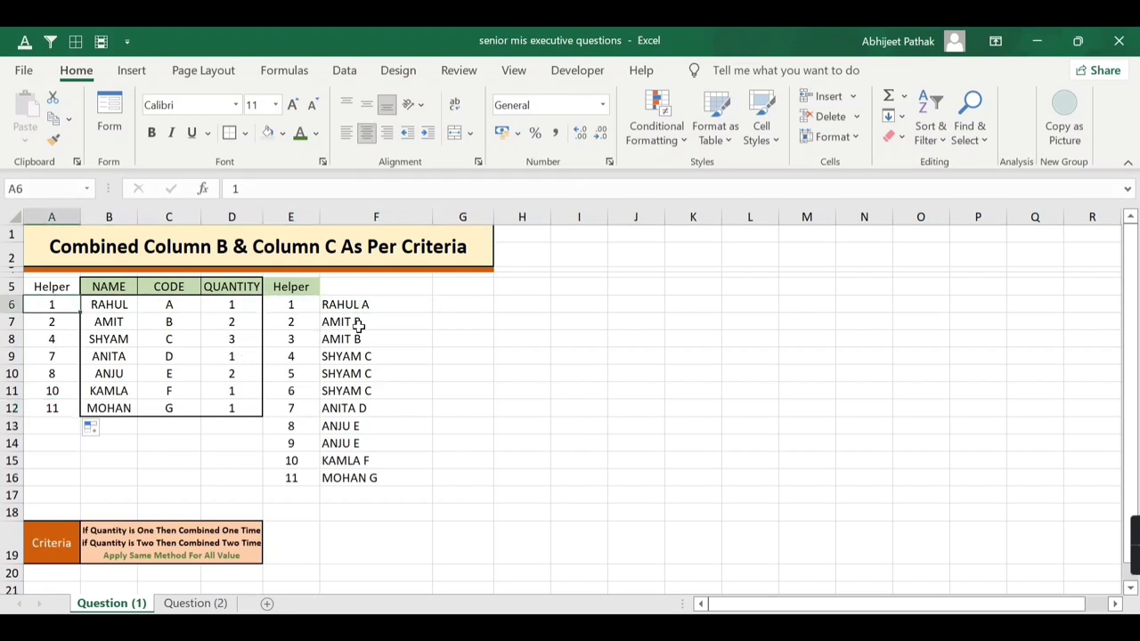
pyautogui.click(363, 303)
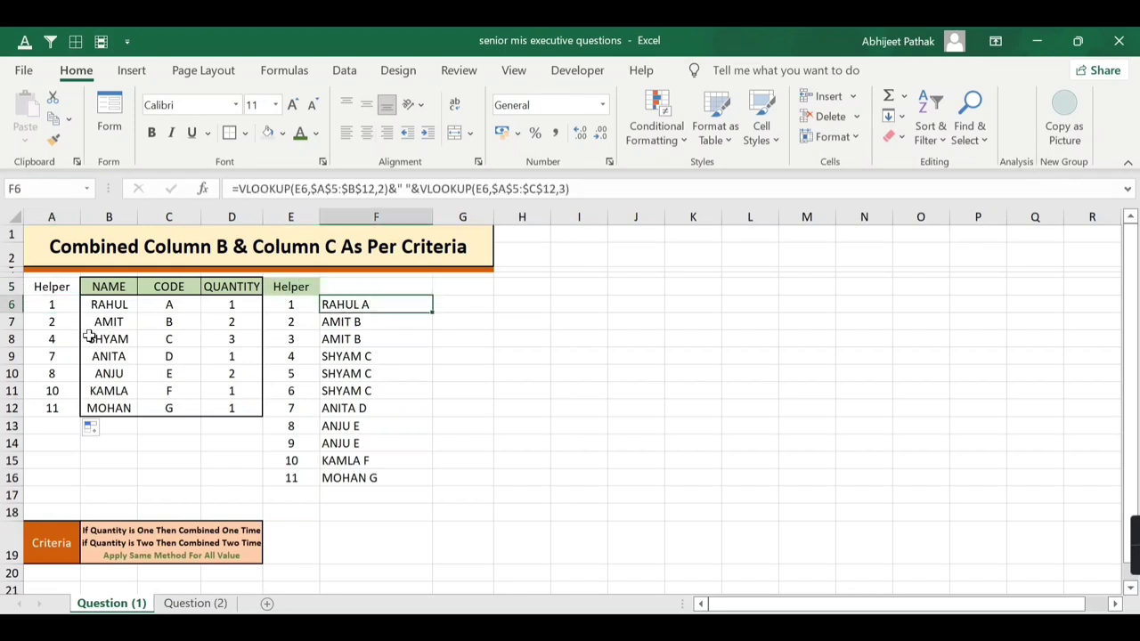
pyautogui.click(311, 324)
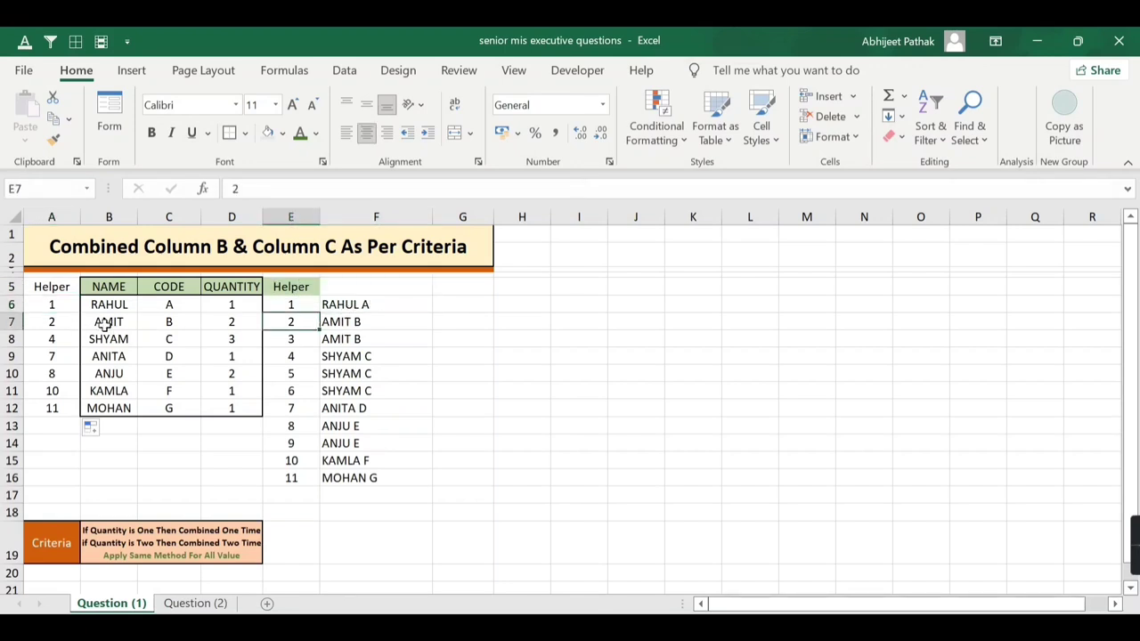
pyautogui.click(54, 323)
pyautogui.click(315, 325)
pyautogui.click(303, 340)
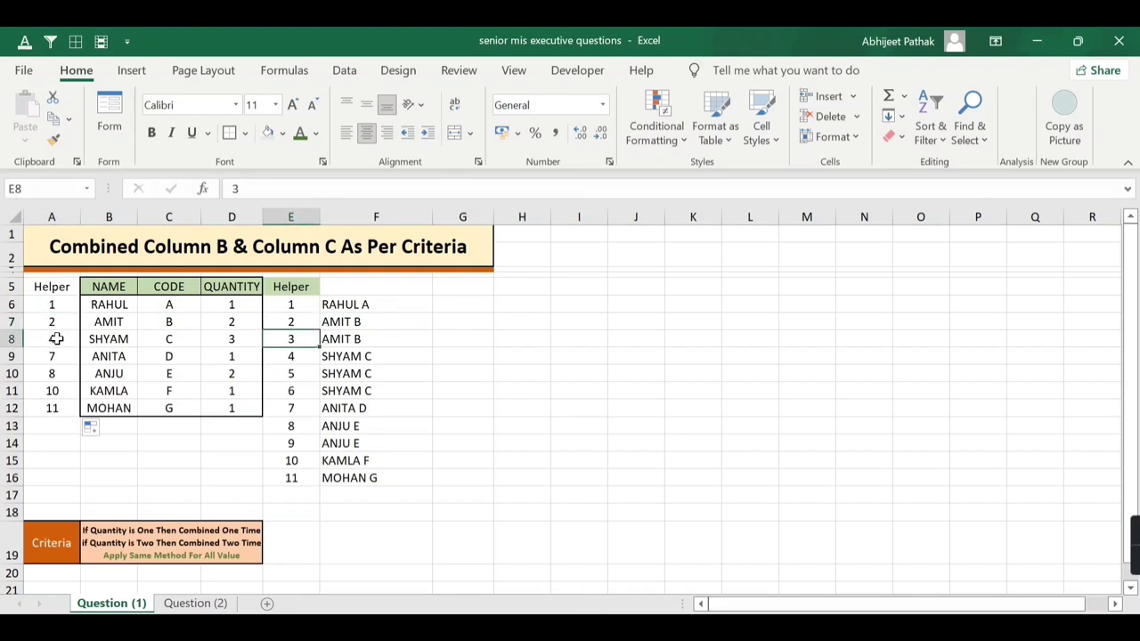
pyautogui.click(345, 339)
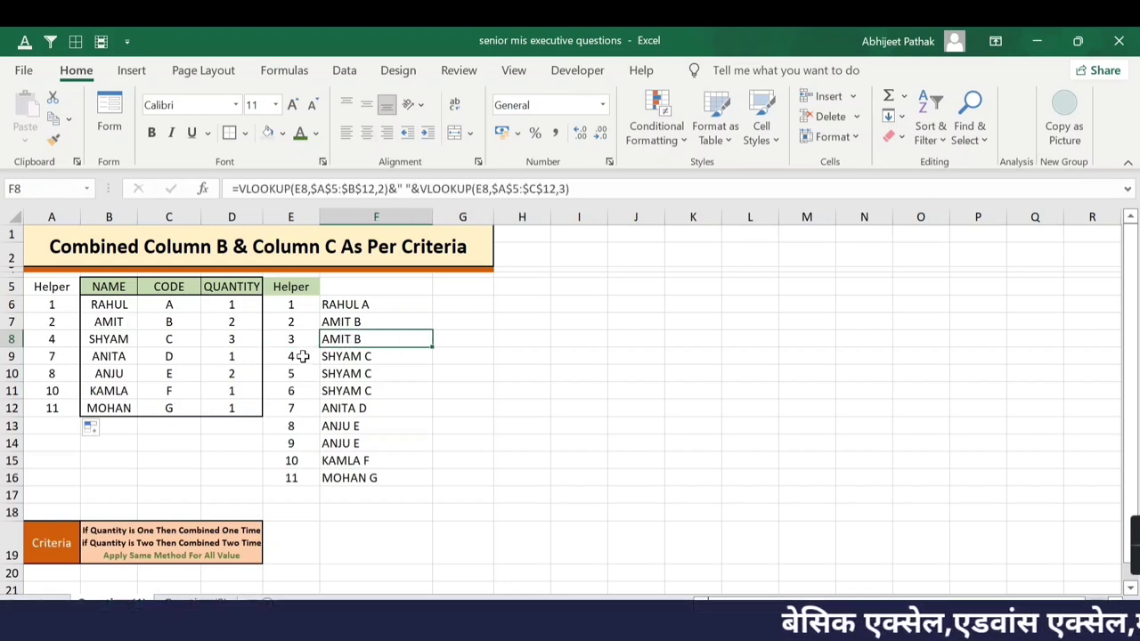
# - Trace helper values 4 to 9 in column E to the helper numbers in column A and the combined entries in F9:F14
pyautogui.click(303, 356)
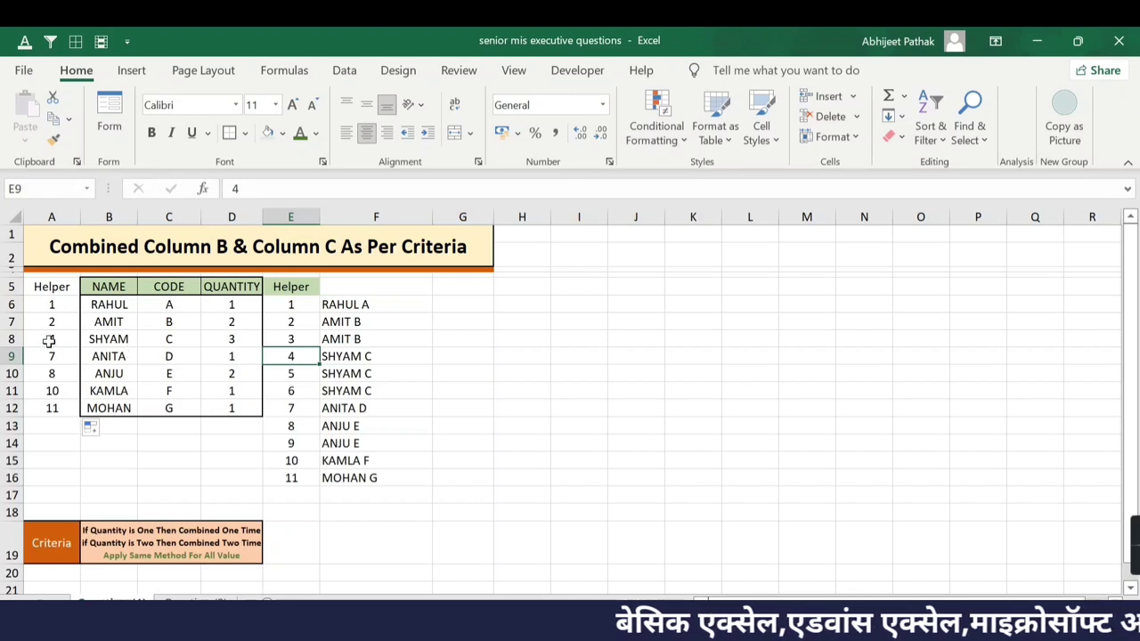
pyautogui.click(354, 356)
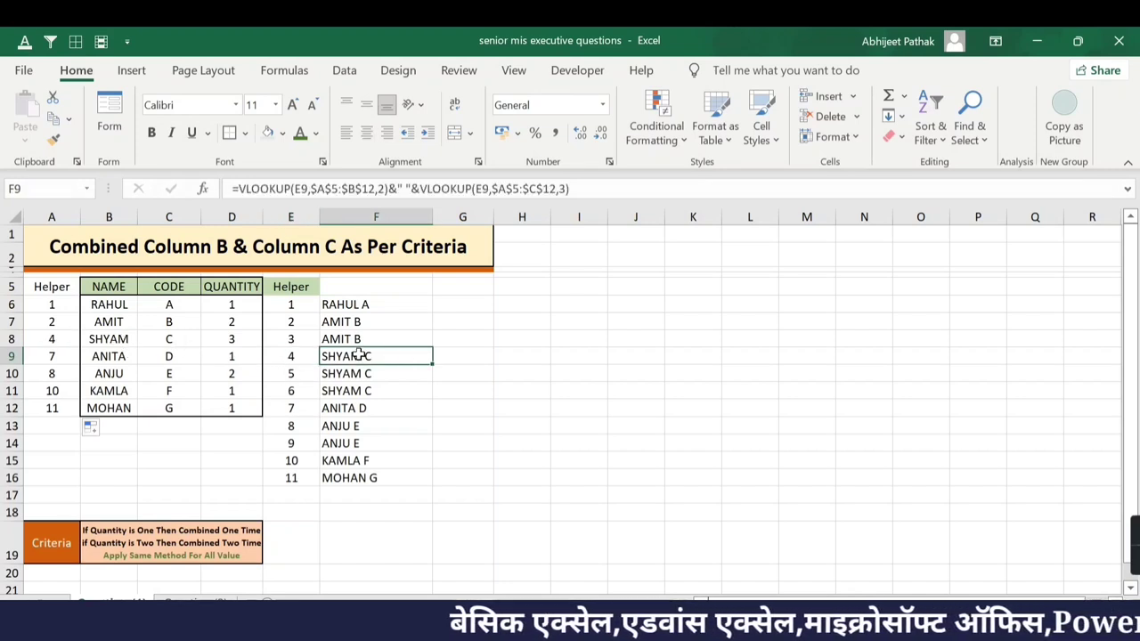
pyautogui.click(283, 373)
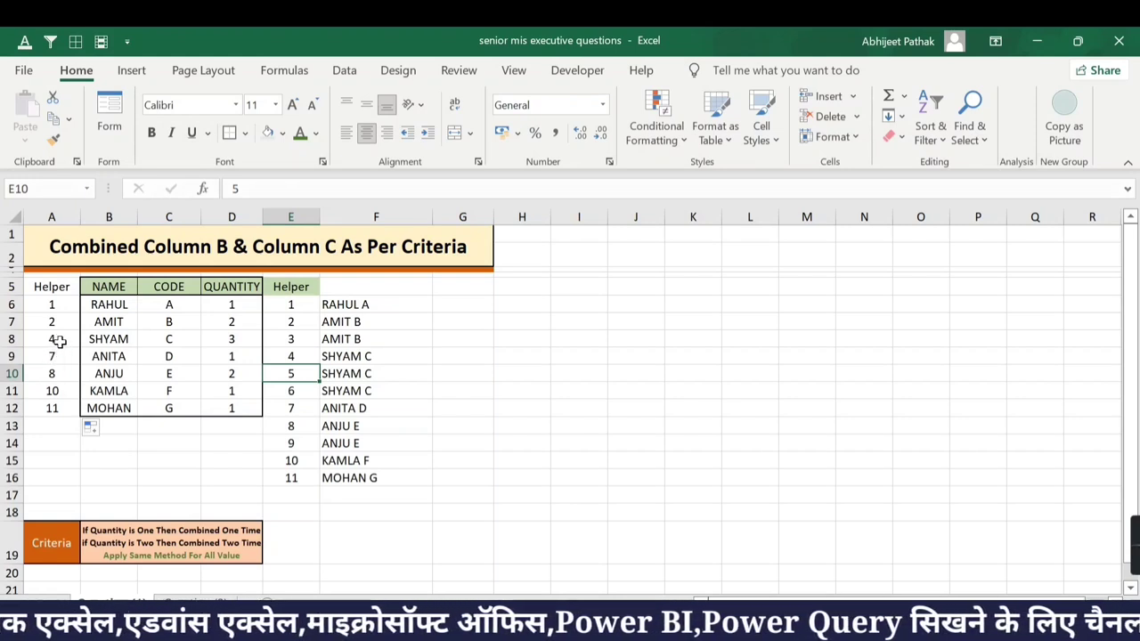
pyautogui.click(294, 390)
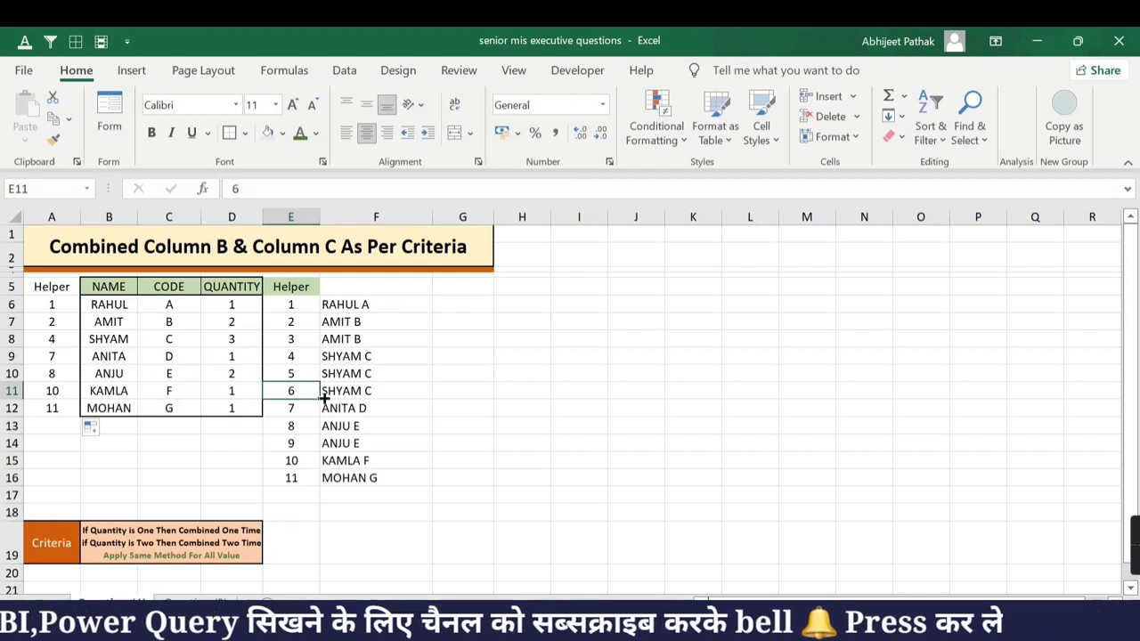
pyautogui.click(294, 411)
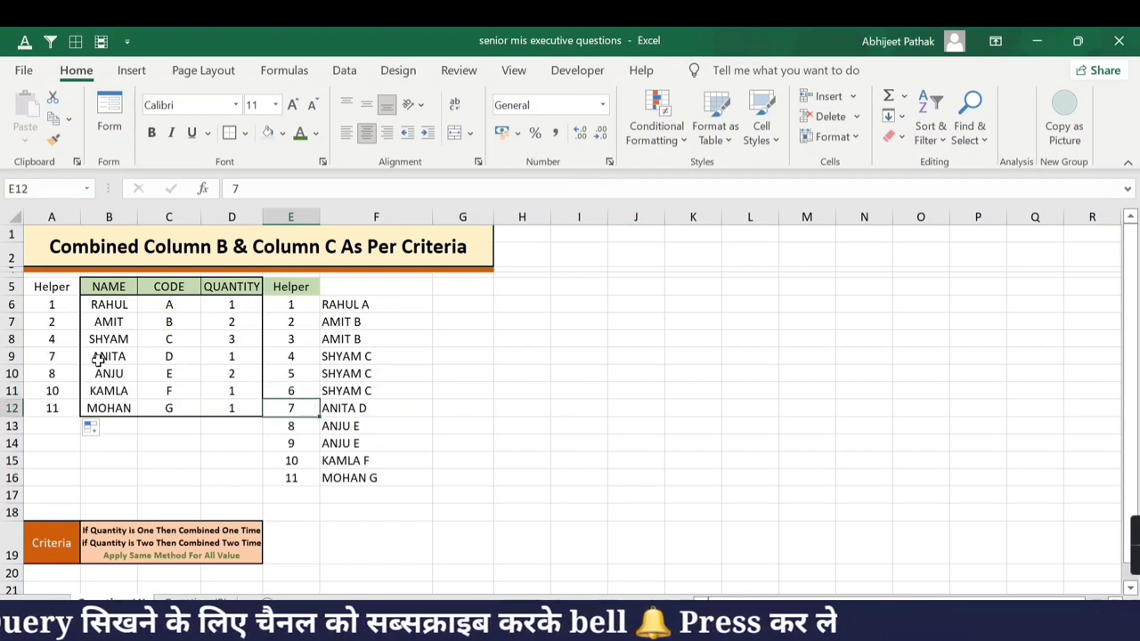
pyautogui.click(355, 408)
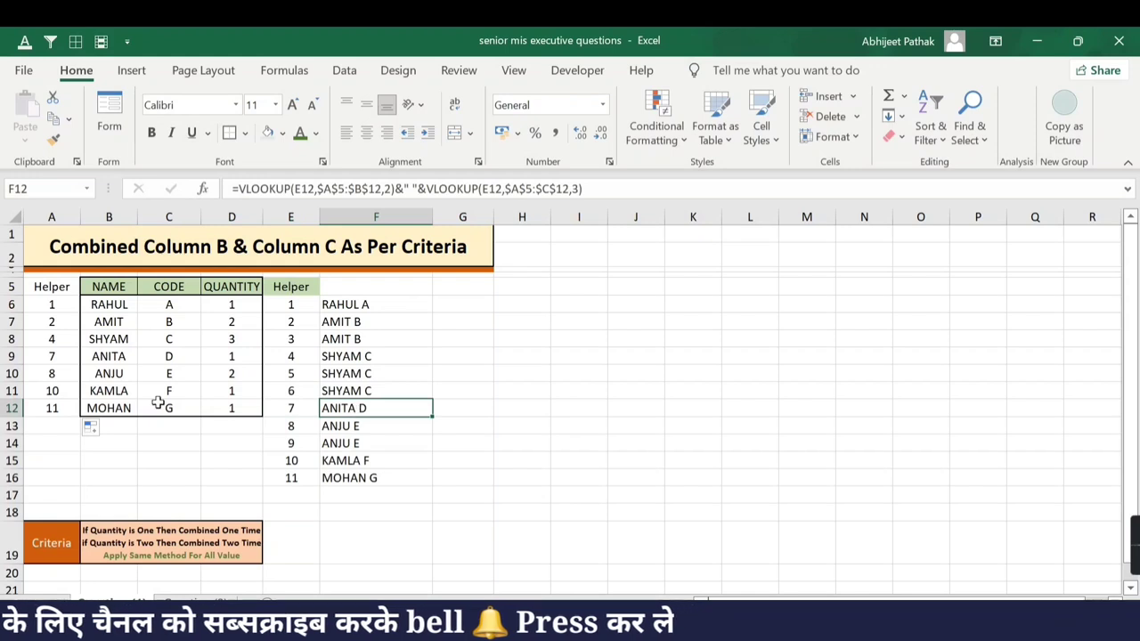
pyautogui.click(51, 374)
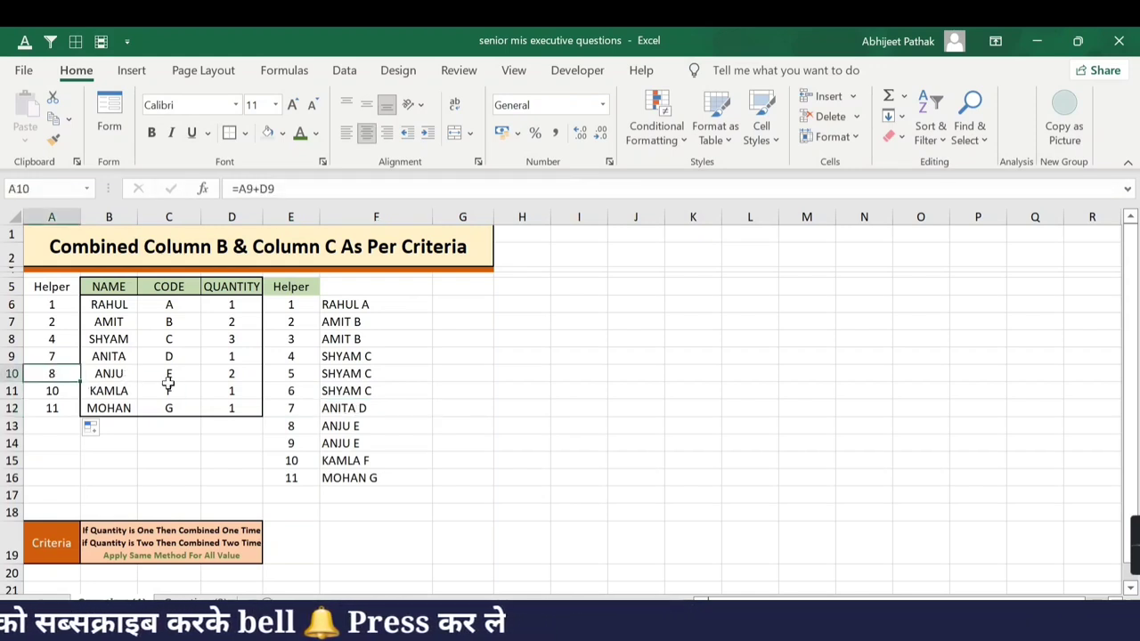
pyautogui.click(363, 426)
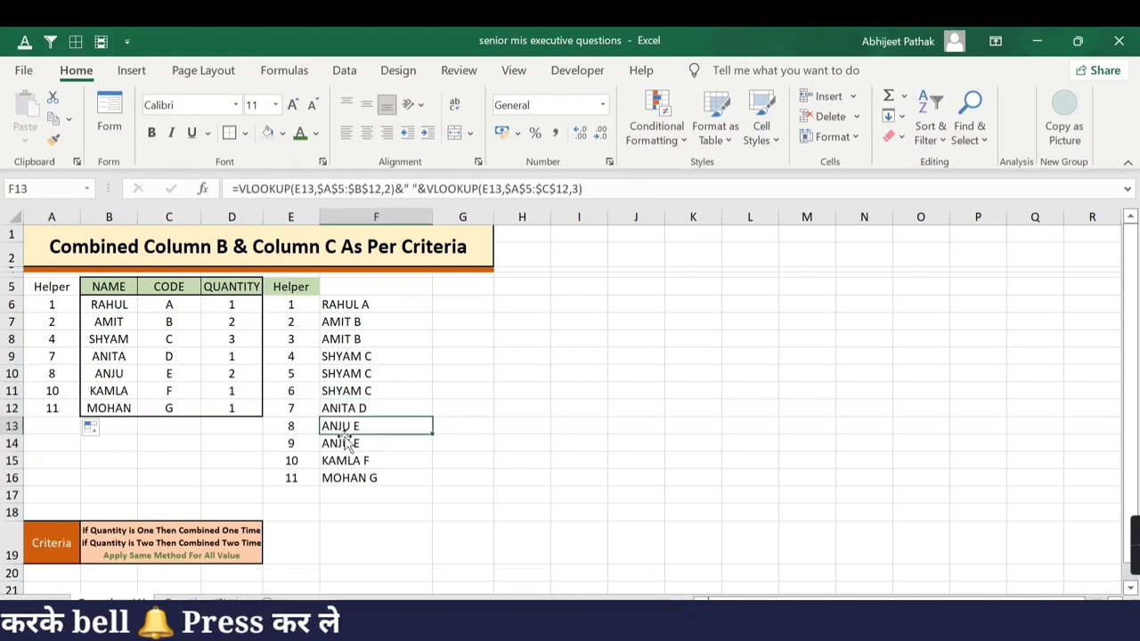
pyautogui.click(292, 442)
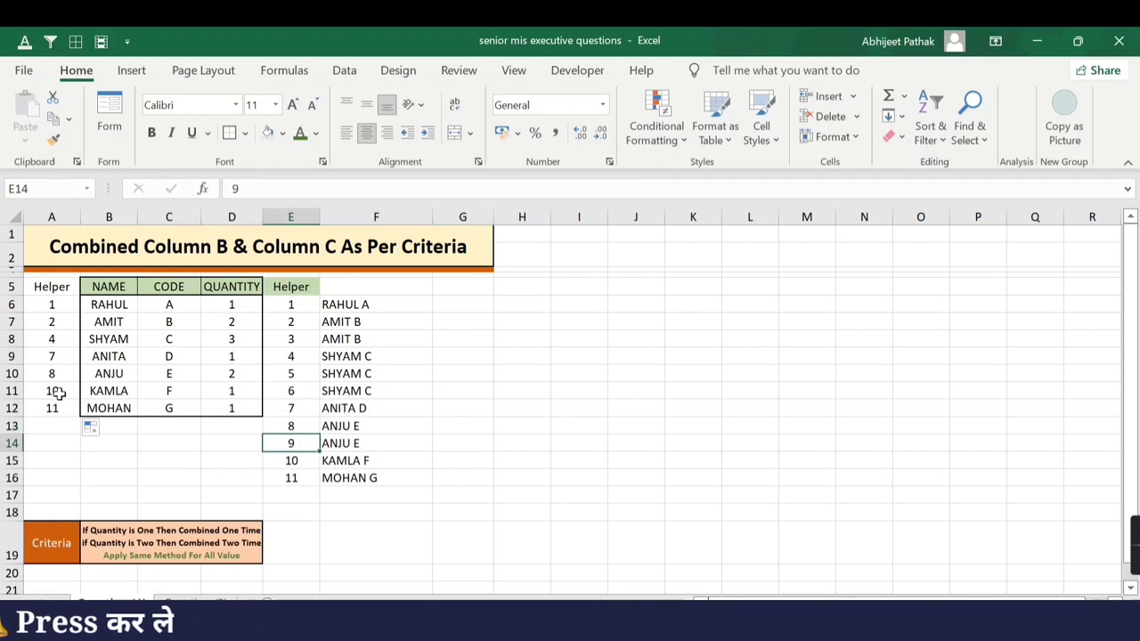